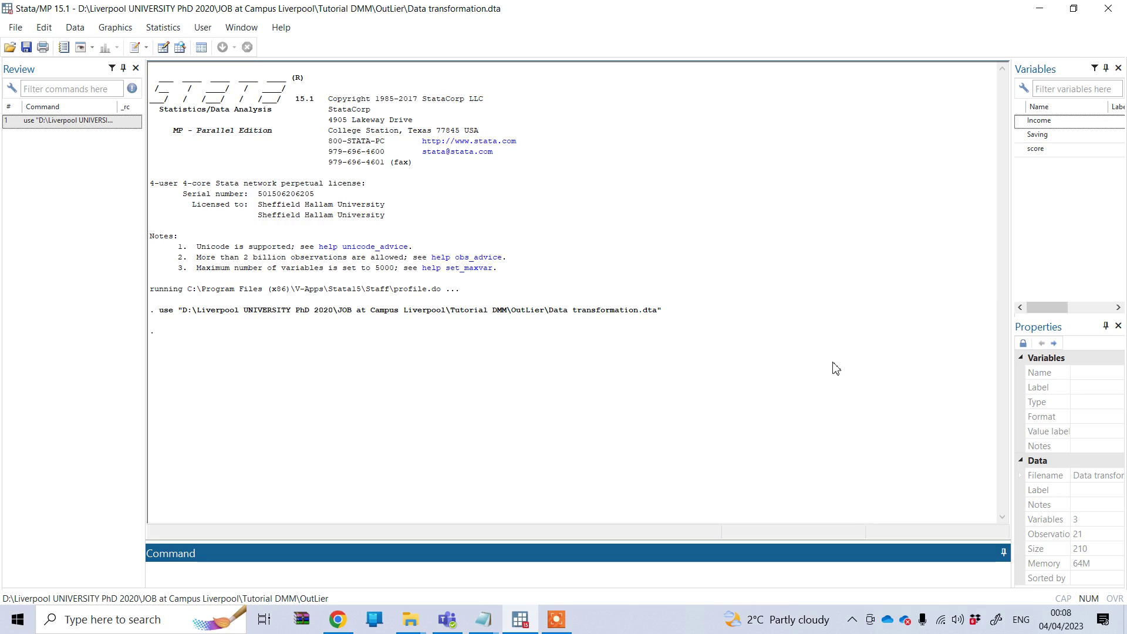
Step: Inspect the Income, Saving and score data in the dataset's spreadsheet view, and close it
{"action": "left_click", "coordinate": [164, 48]}
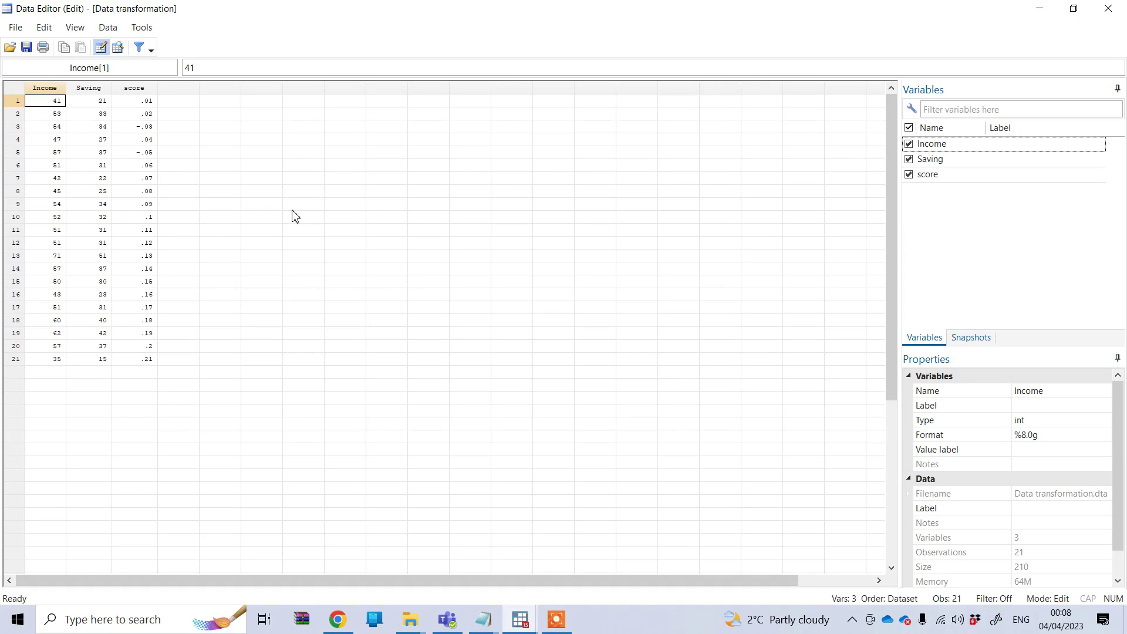
{"action": "left_click", "coordinate": [1108, 9]}
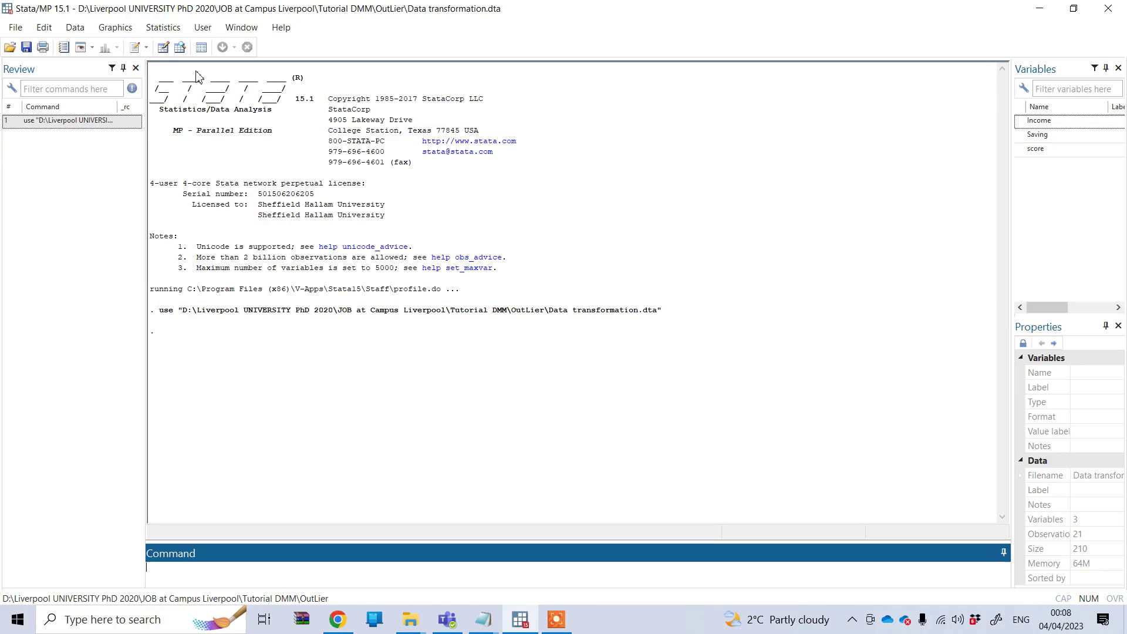
{"action": "left_click", "coordinate": [164, 47]}
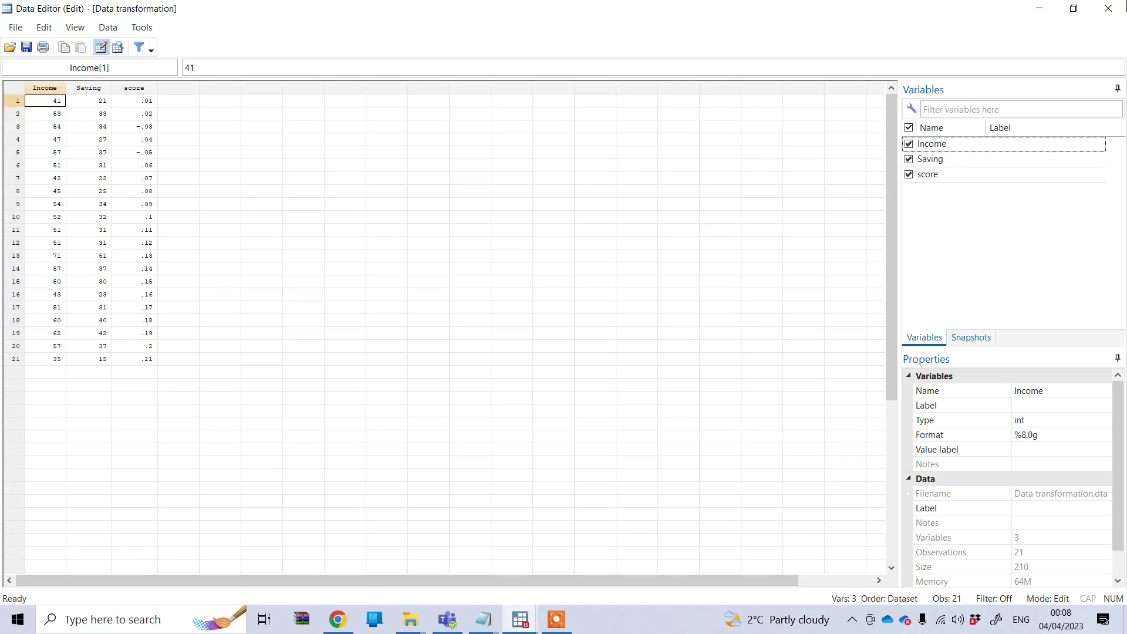
{"action": "left_click", "coordinate": [1108, 8]}
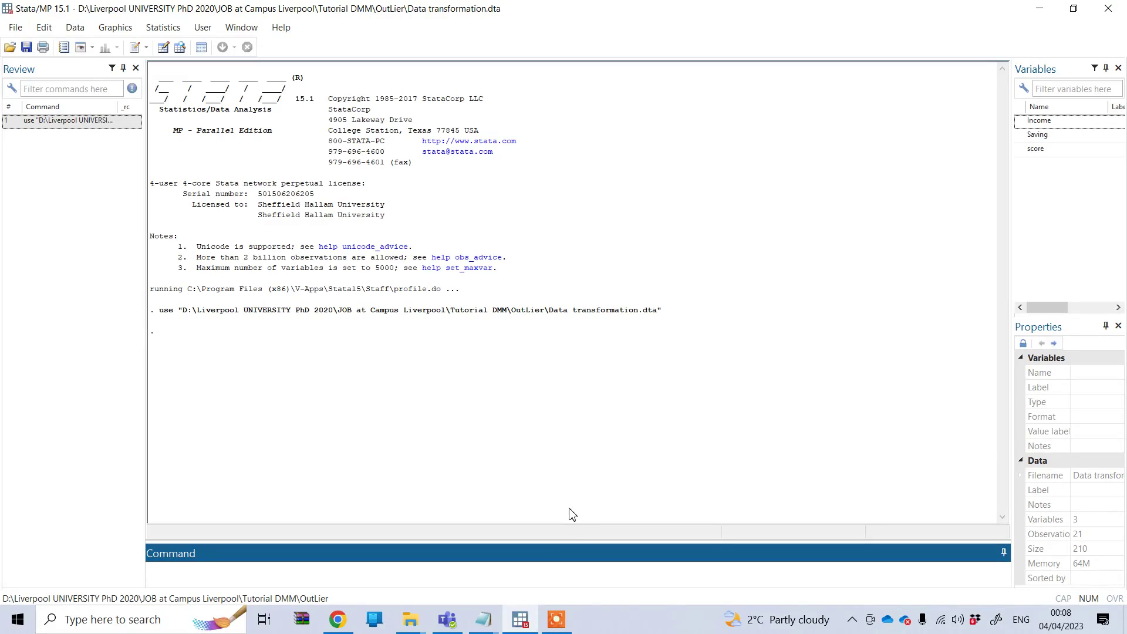
Step: Generate a variable LnIncome as log(Income) and check its column in the data browser
{"action": "left_click", "coordinate": [212, 580]}
{"action": "type", "text": "gen"}
{"action": "type", "text": "lnIncome="}
{"action": "type", "text": "log"}
{"action": "left_click", "coordinate": [1022, 121]}
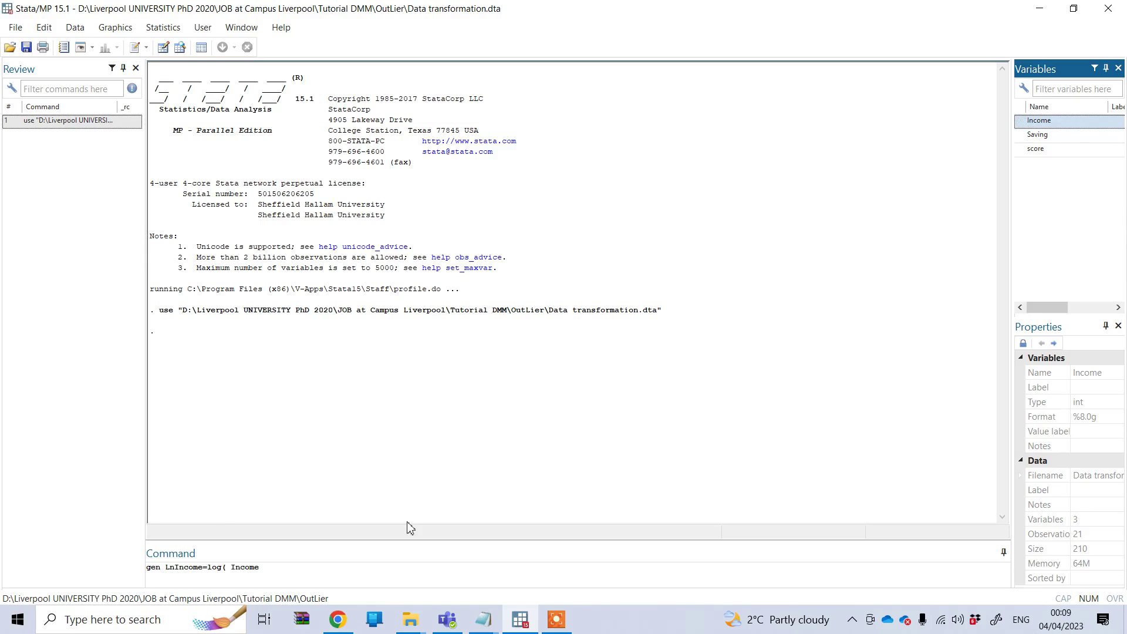
{"action": "left_click", "coordinate": [344, 571]}
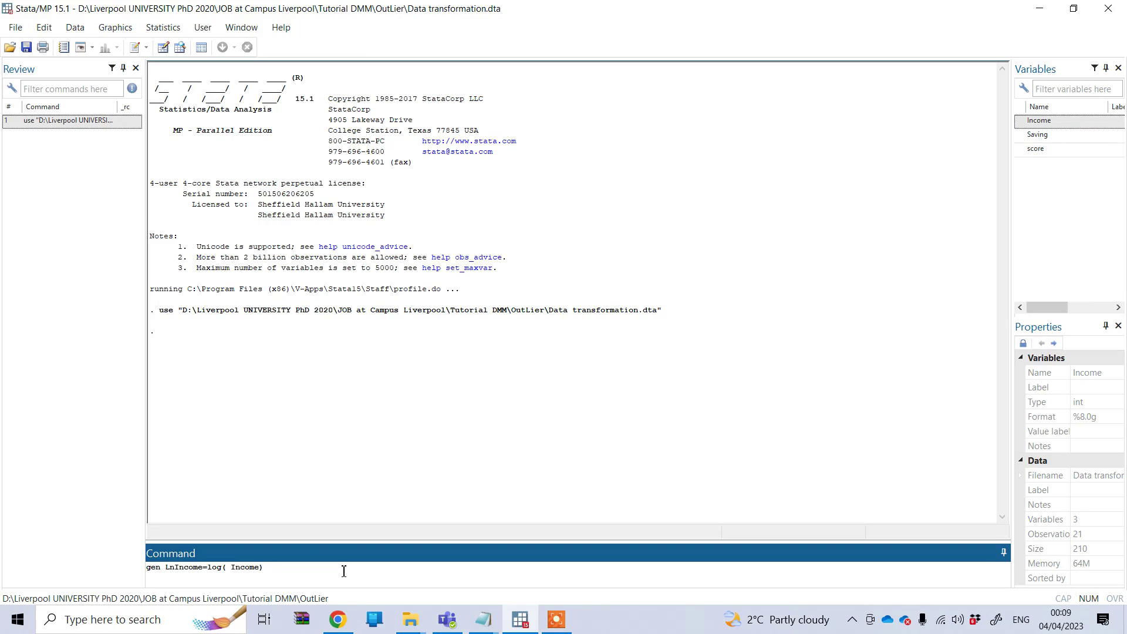
{"action": "key", "text": "Return"}
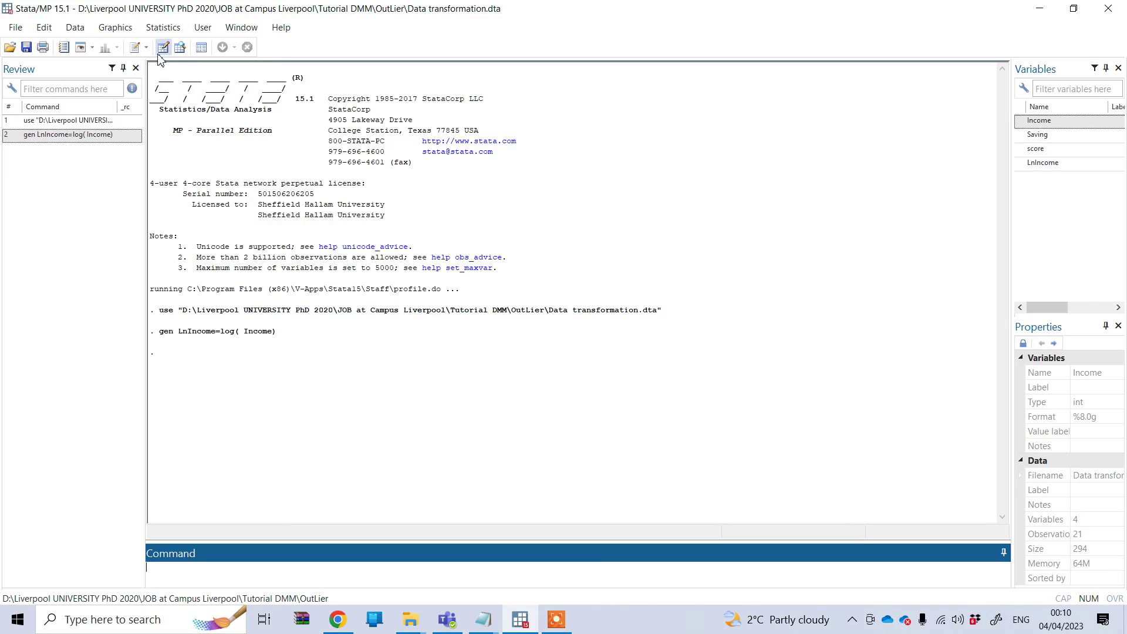
{"action": "left_click", "coordinate": [177, 50]}
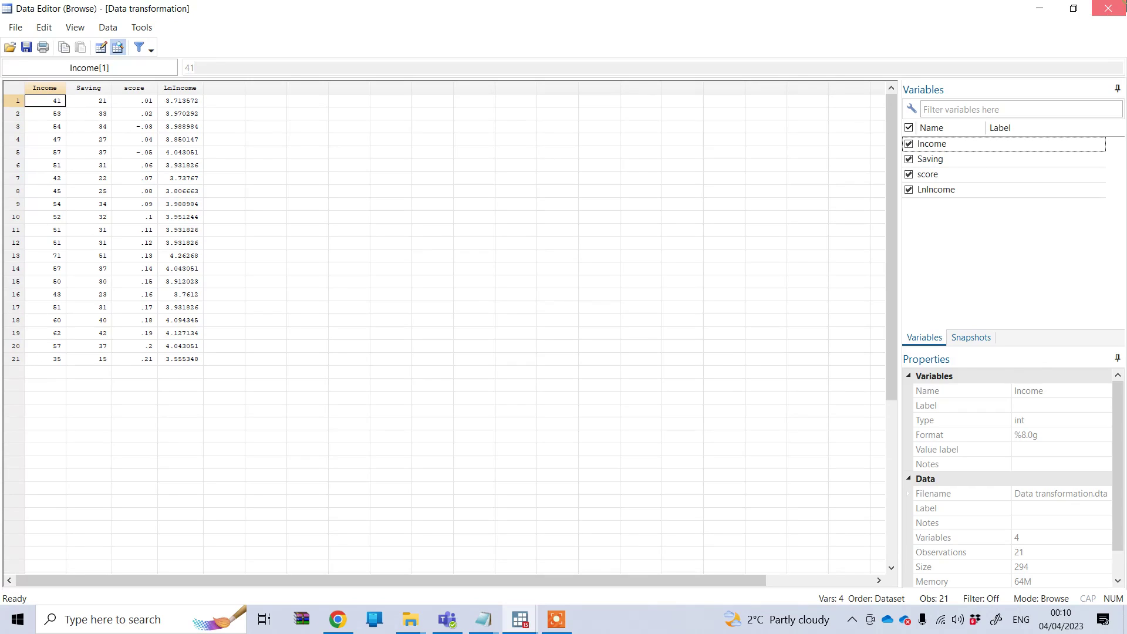
{"action": "left_click", "coordinate": [1107, 8]}
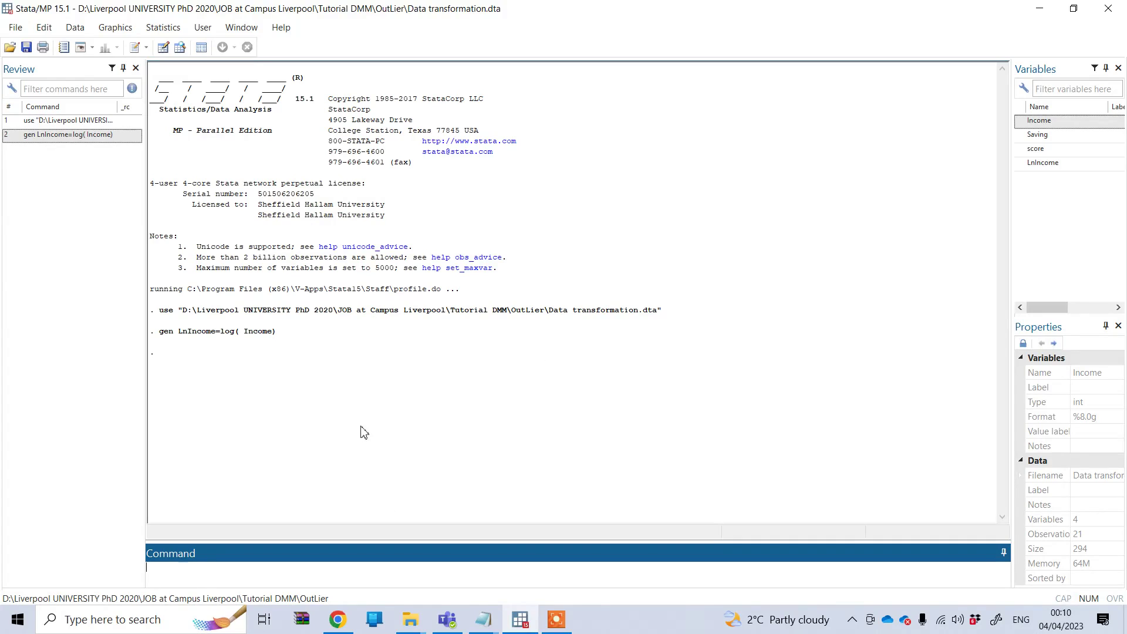
Step: Generate NormalIncome as exp(LnIncome) to reverse the log transformation, and check its column in the data browser
{"action": "type", "text": "en"}
{"action": "type", "text": "NormalI"}
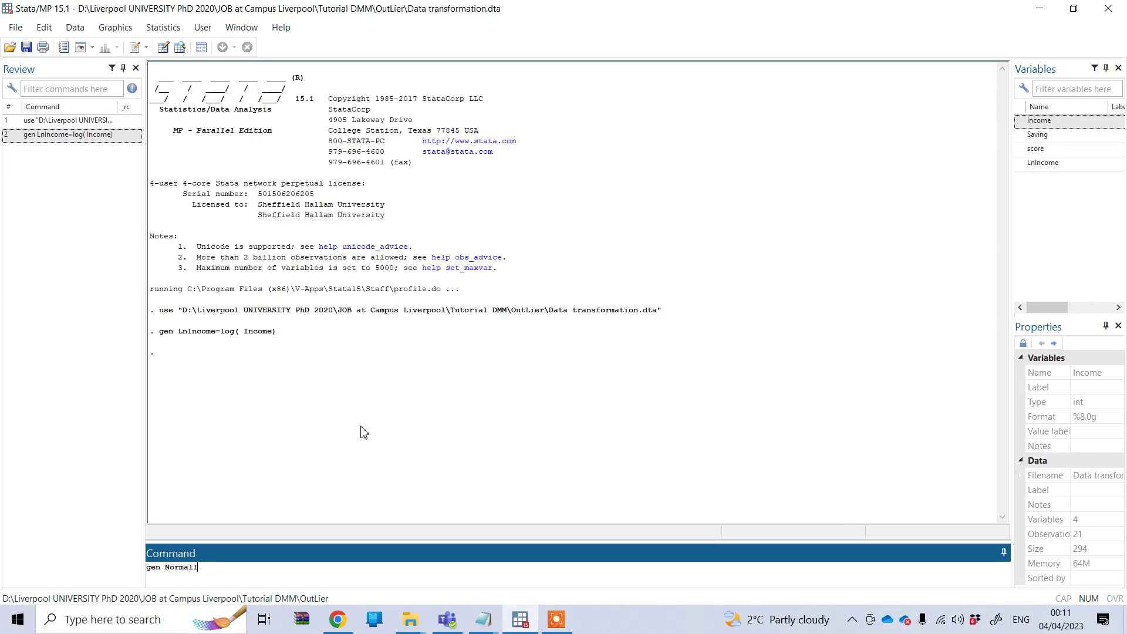
{"action": "type", "text": "ncome="}
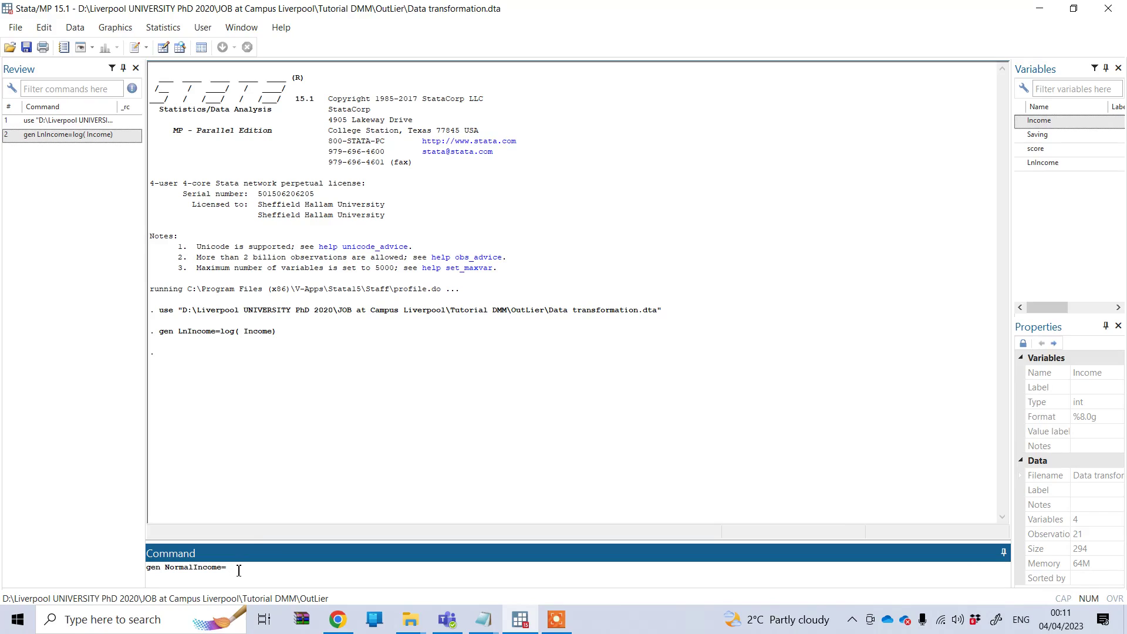
{"action": "type", "text": "exp("}
{"action": "mouse_move", "coordinate": [1045, 171]}
{"action": "left_click", "coordinate": [1022, 166]}
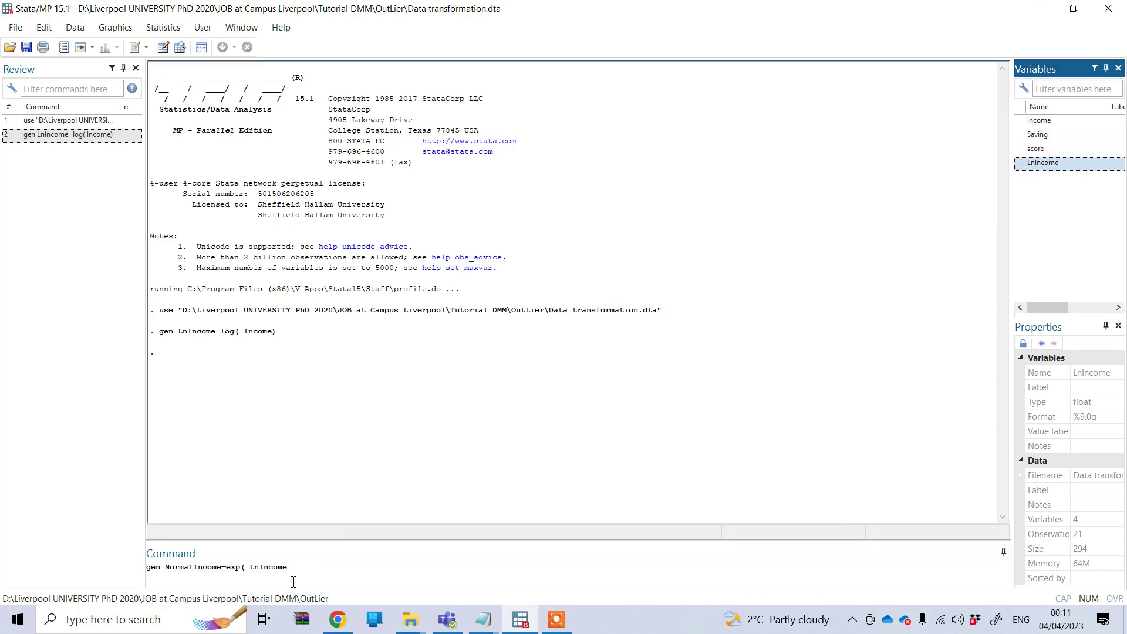
{"action": "type", "text": ")"}
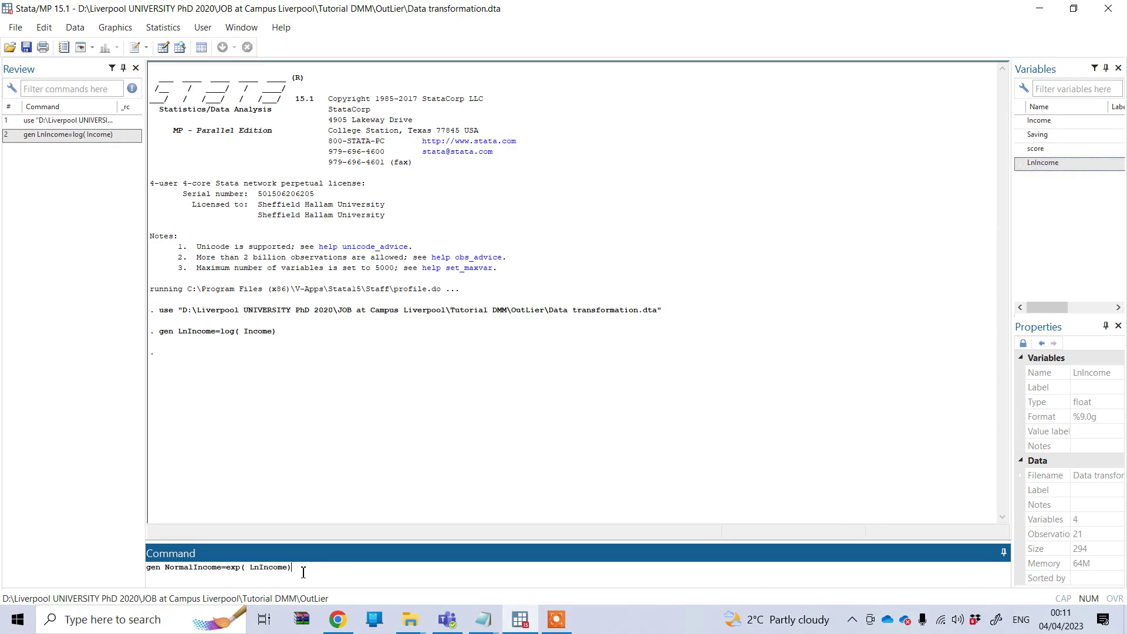
{"action": "key", "text": "Return"}
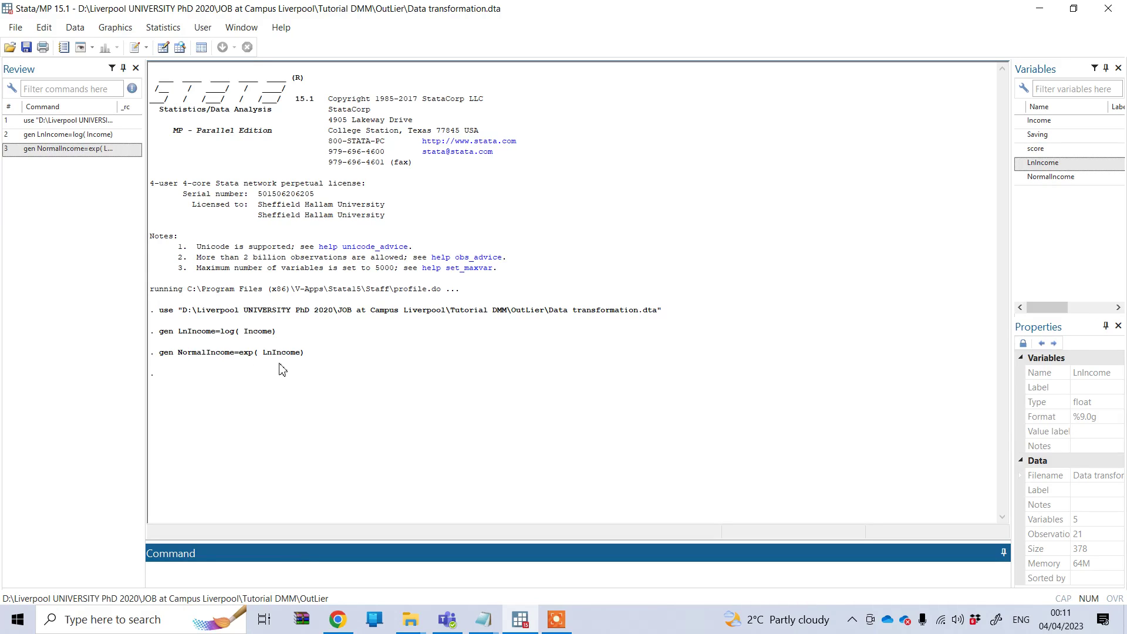
{"action": "left_click", "coordinate": [181, 49]}
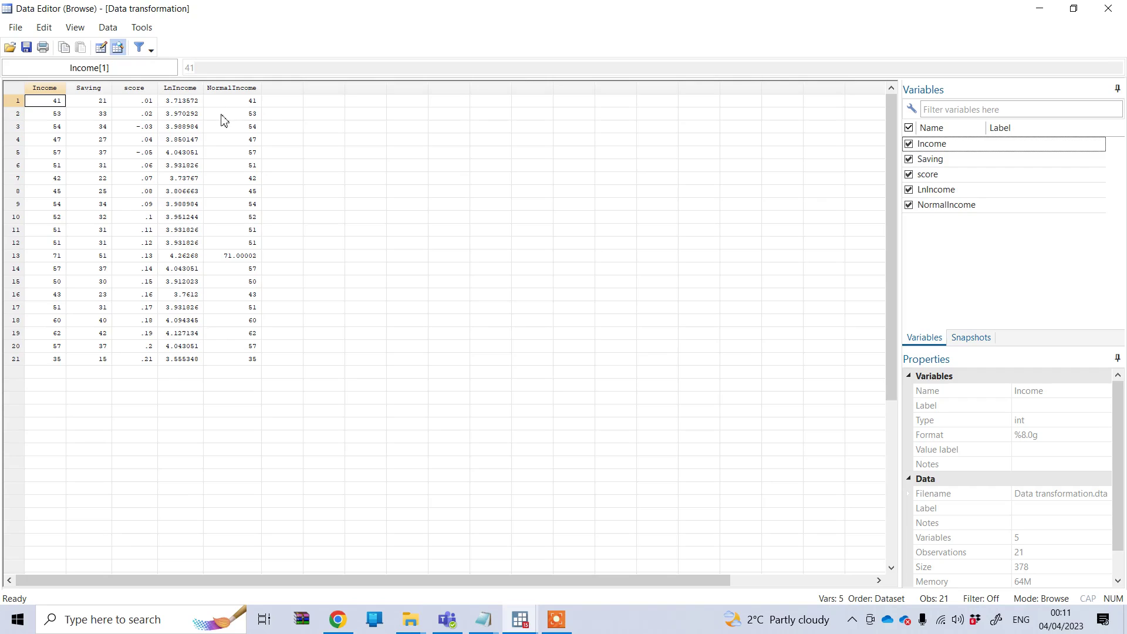
{"action": "left_click", "coordinate": [243, 89]}
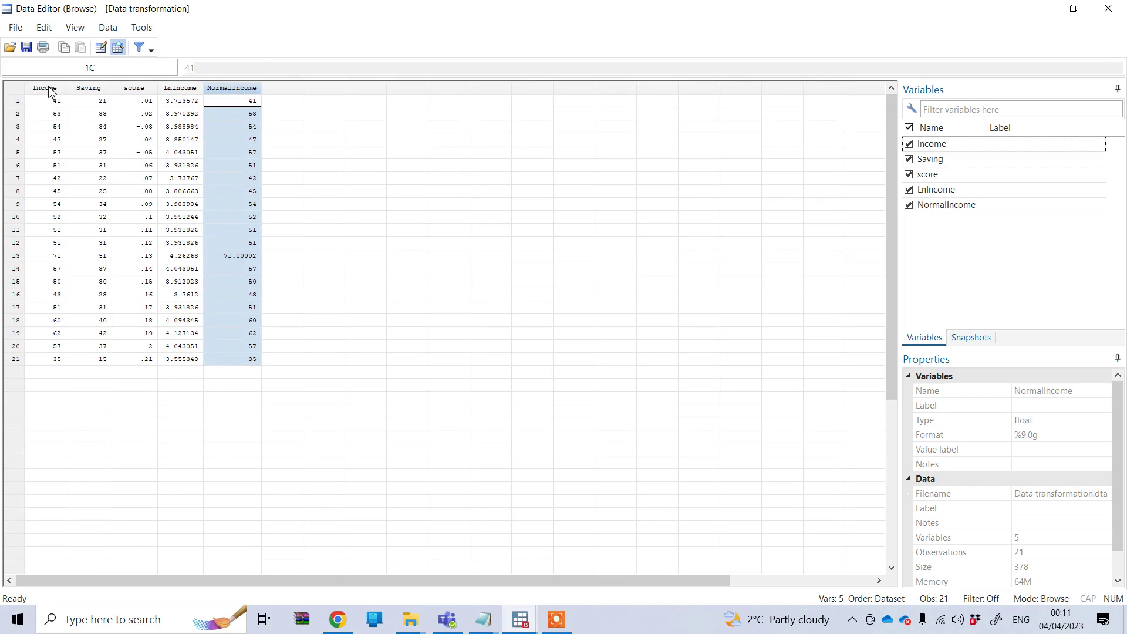
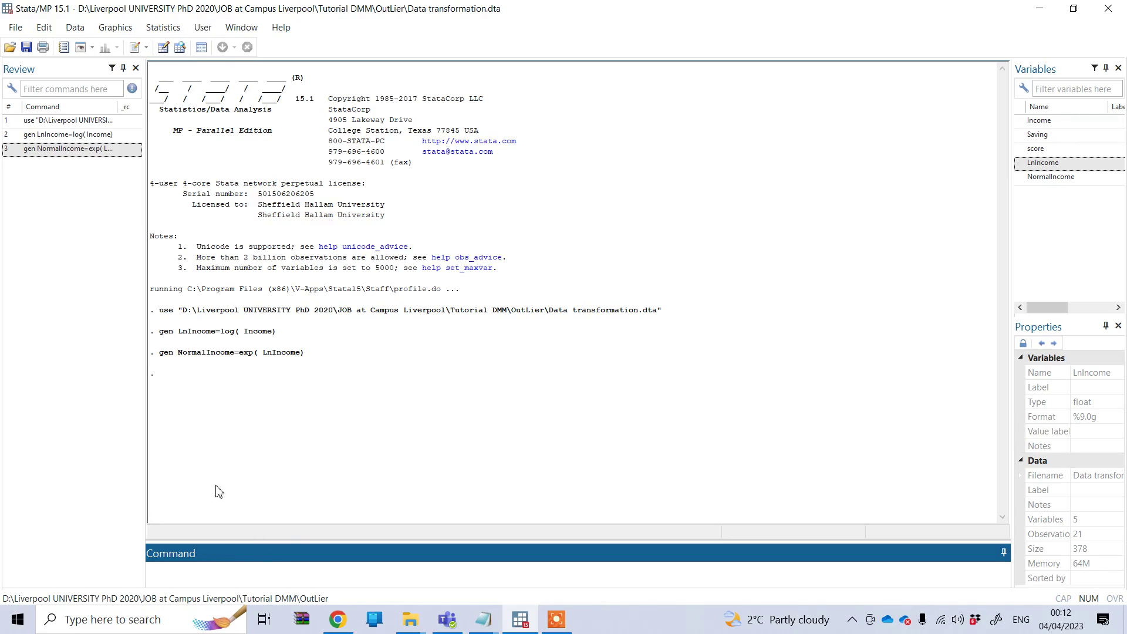
Step: Generate RatioSavingtoIncome as Saving divided by Income and review its values in the data browser
{"action": "type", "text": "gen RatioSavingtoIncome="}
{"action": "double_click", "coordinate": [1021, 135]}
{"action": "left_click", "coordinate": [327, 569]}
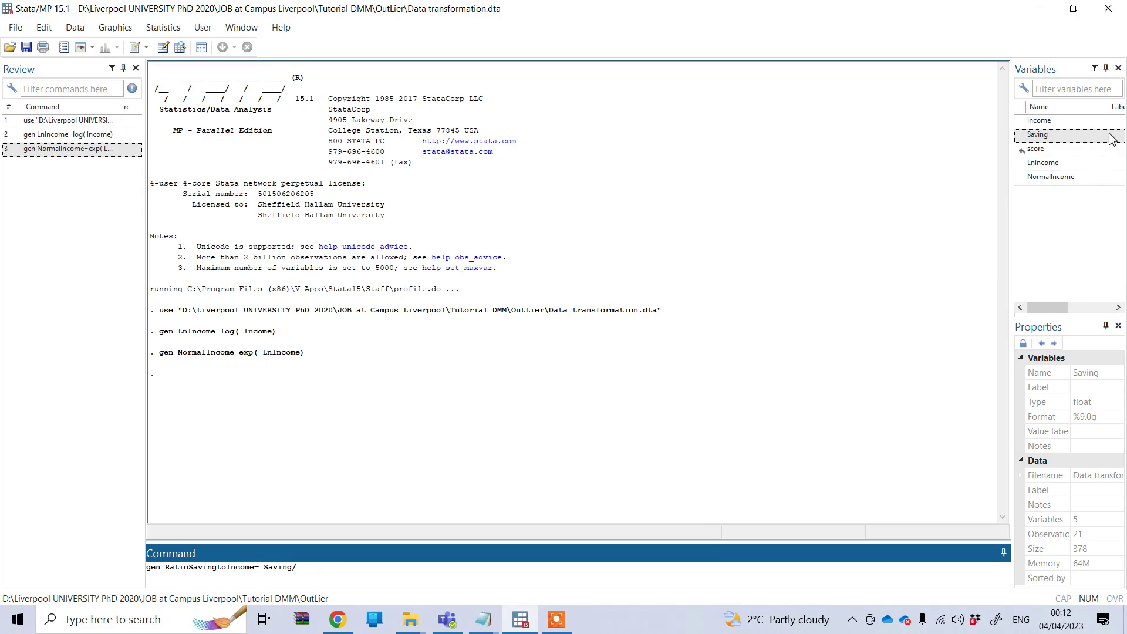
{"action": "double_click", "coordinate": [1028, 122]}
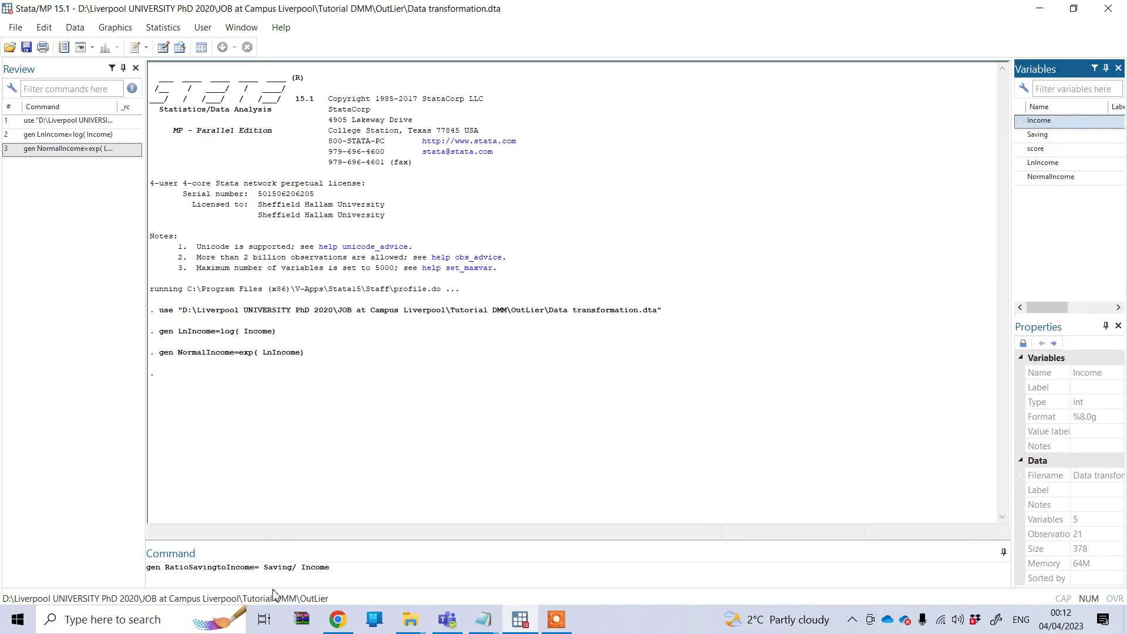
{"action": "left_click", "coordinate": [346, 574]}
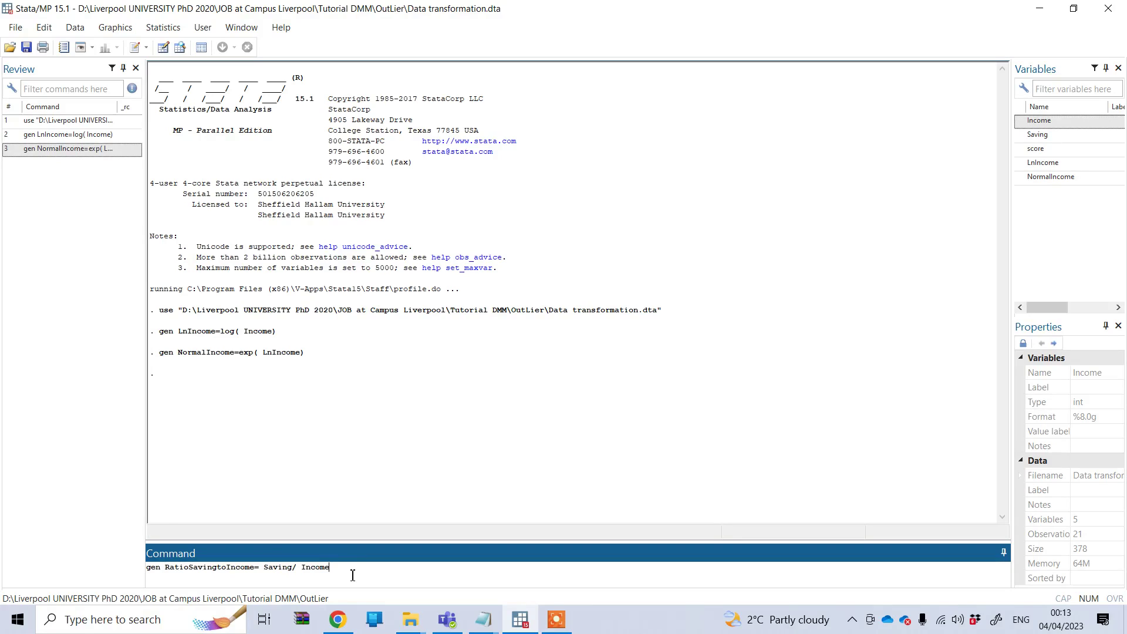
{"action": "key", "text": "Return"}
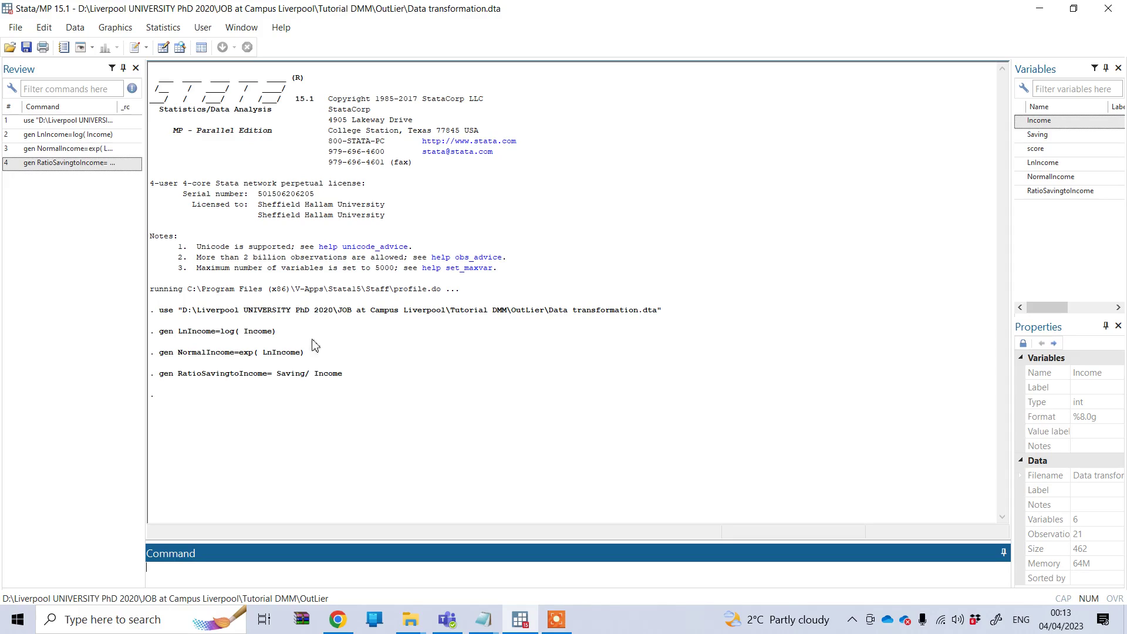
{"action": "left_click", "coordinate": [181, 48]}
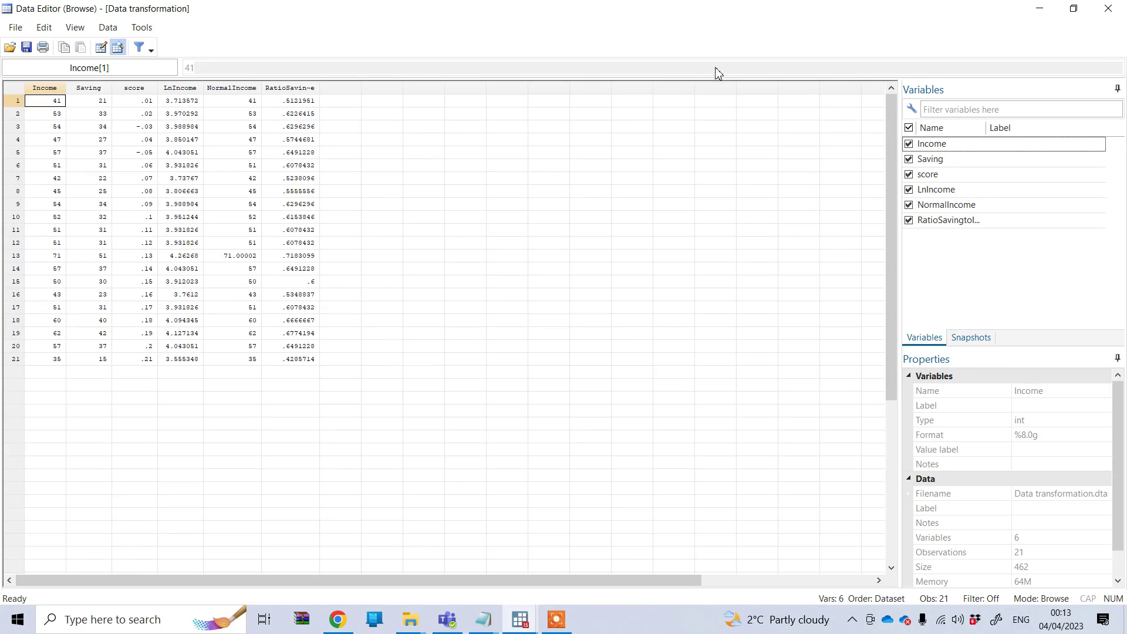
{"action": "left_click", "coordinate": [1108, 8]}
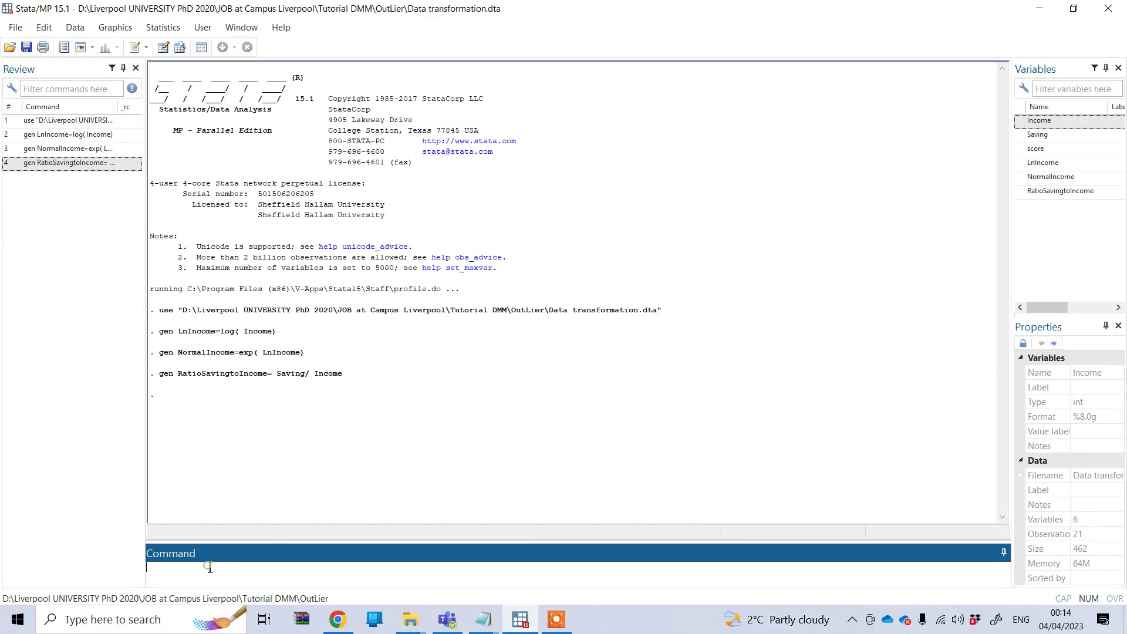
Step: Generate percentageSavIncome as RatioSavingtoIncome*100 and review its values in the data browser
{"action": "type", "text": "en"}
{"action": "type", "text": "percentageSavIncome="}
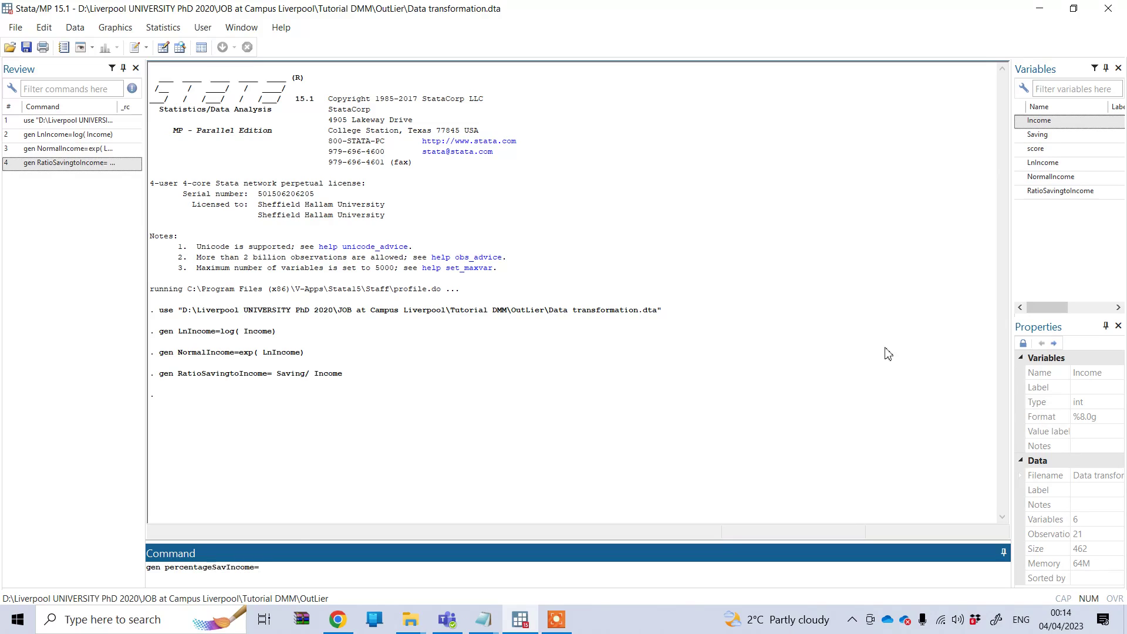
{"action": "mouse_move", "coordinate": [1020, 190]}
{"action": "left_click", "coordinate": [1022, 196]}
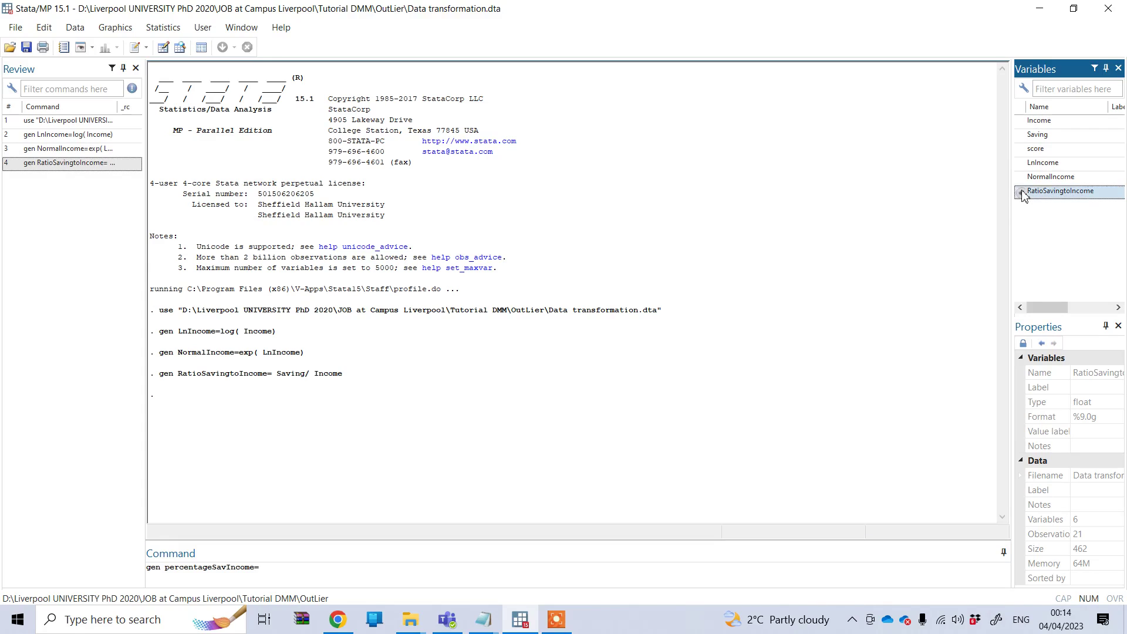
{"action": "left_click", "coordinate": [379, 570]}
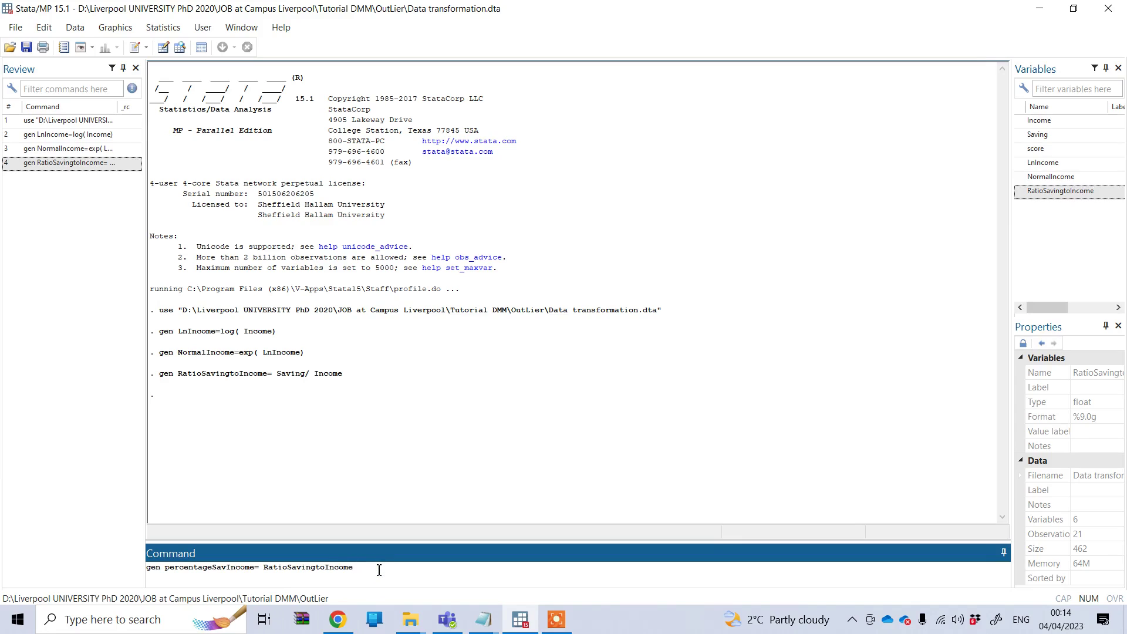
{"action": "type", "text": "*"}
{"action": "key", "text": "BackSpace"}
{"action": "type", "text": "100"}
{"action": "key", "text": "Return"}
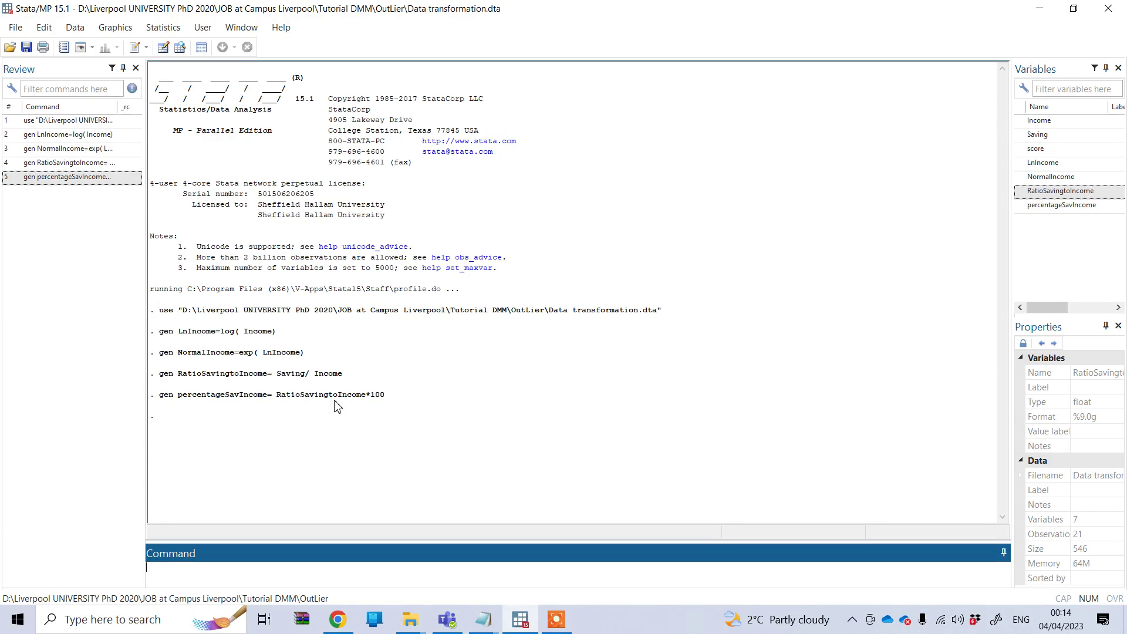
{"action": "left_click", "coordinate": [180, 49]}
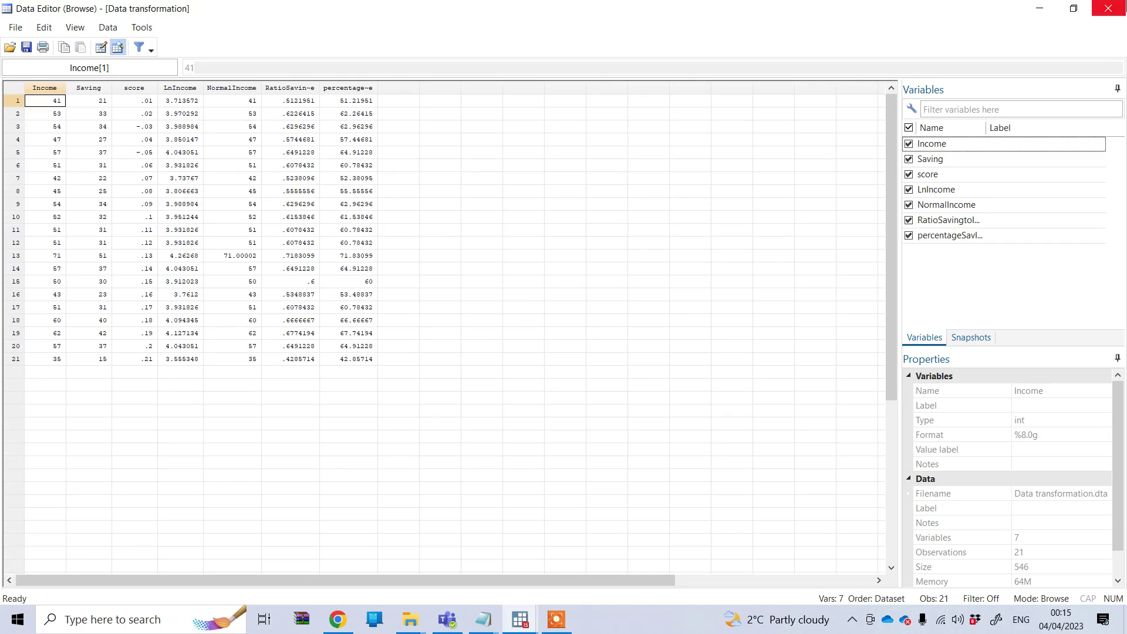
{"action": "left_click", "coordinate": [1107, 8]}
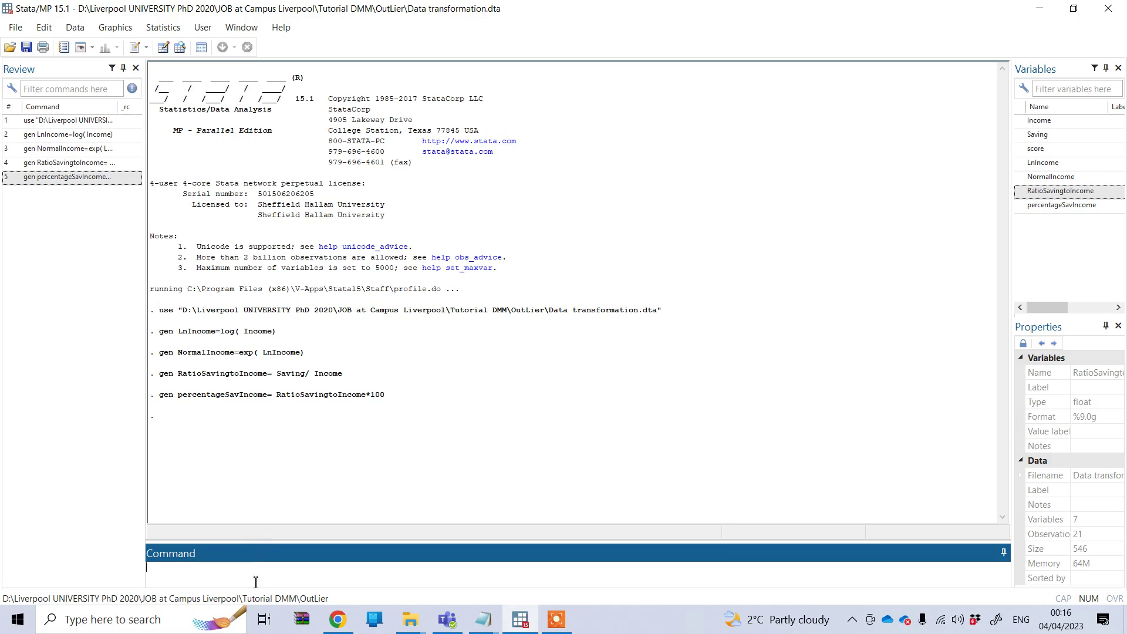
Step: Generate SqrtIncome as sqrt(Income) and examine its column in the data browser
{"action": "type", "text": "gen"}
{"action": "type", "text": " Sq"}
{"action": "type", "text": "ur"}
{"action": "key", "text": "BackSpace"}
{"action": "key", "text": "BackSpace"}
{"action": "type", "text": "rt"}
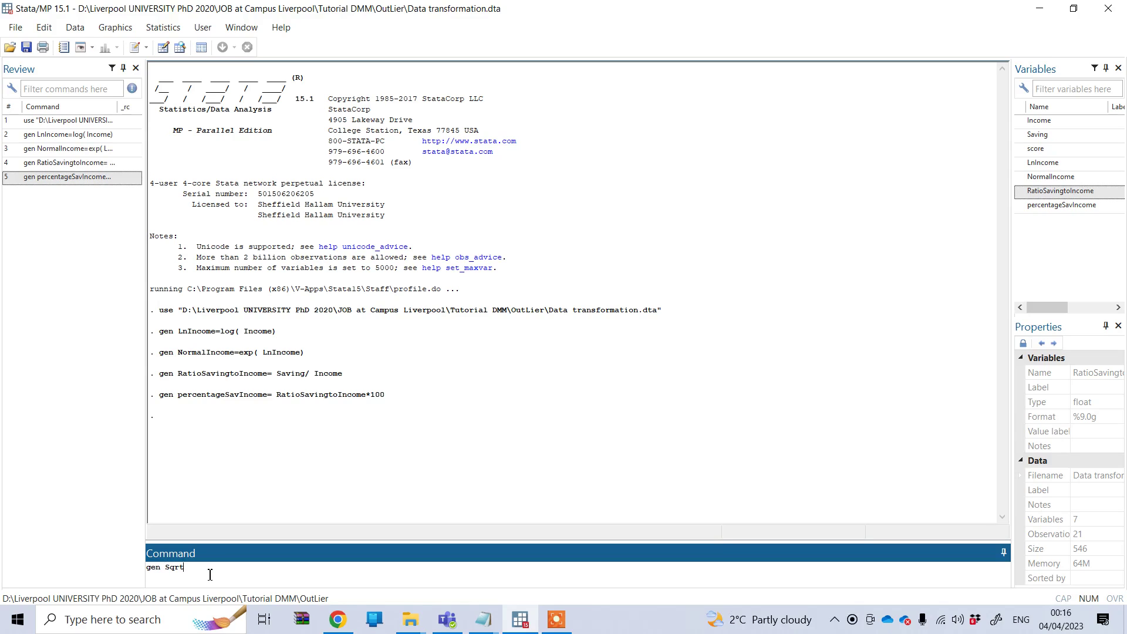
{"action": "type", "text": "Income="}
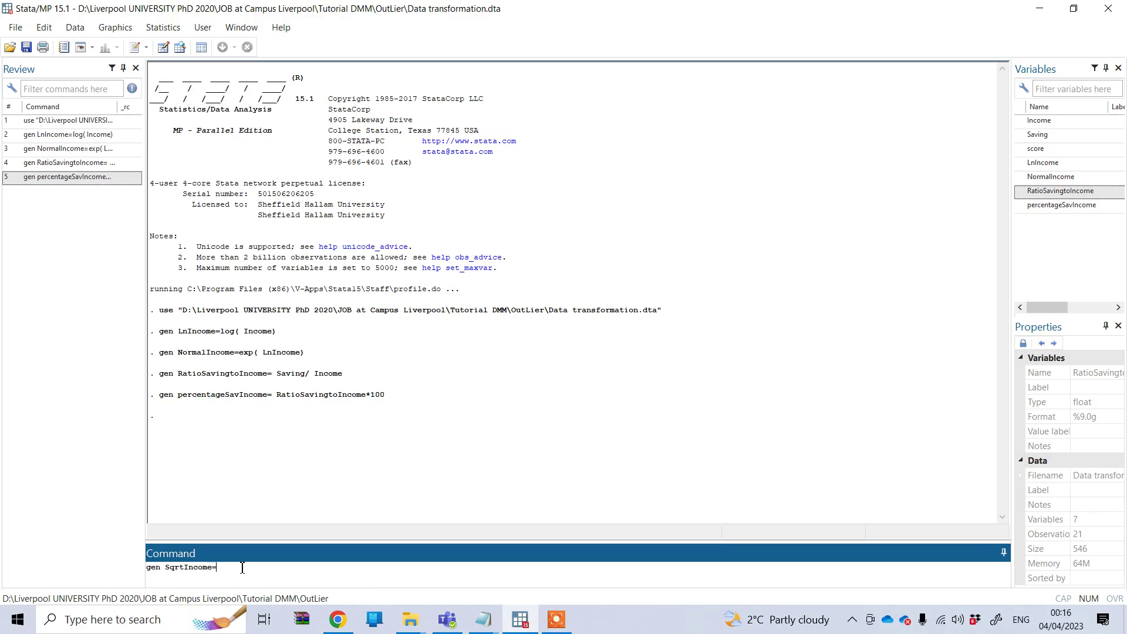
{"action": "type", "text": "sqrt("}
{"action": "double_click", "coordinate": [1021, 123]}
{"action": "left_click", "coordinate": [351, 567]}
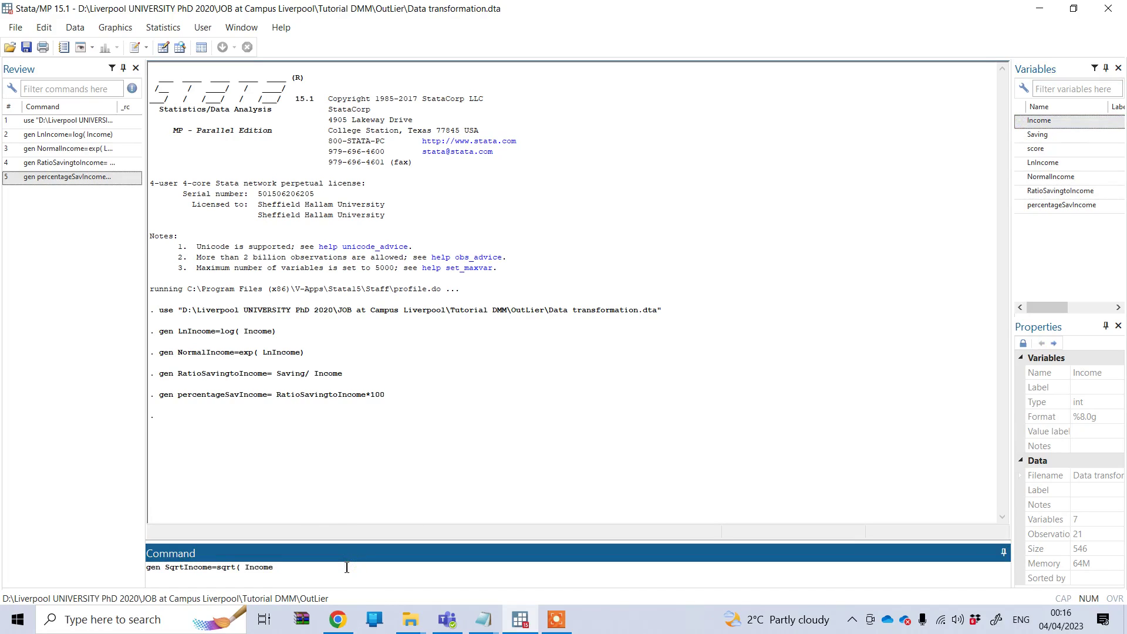
{"action": "type", "text": ")"}
{"action": "key", "text": "Return"}
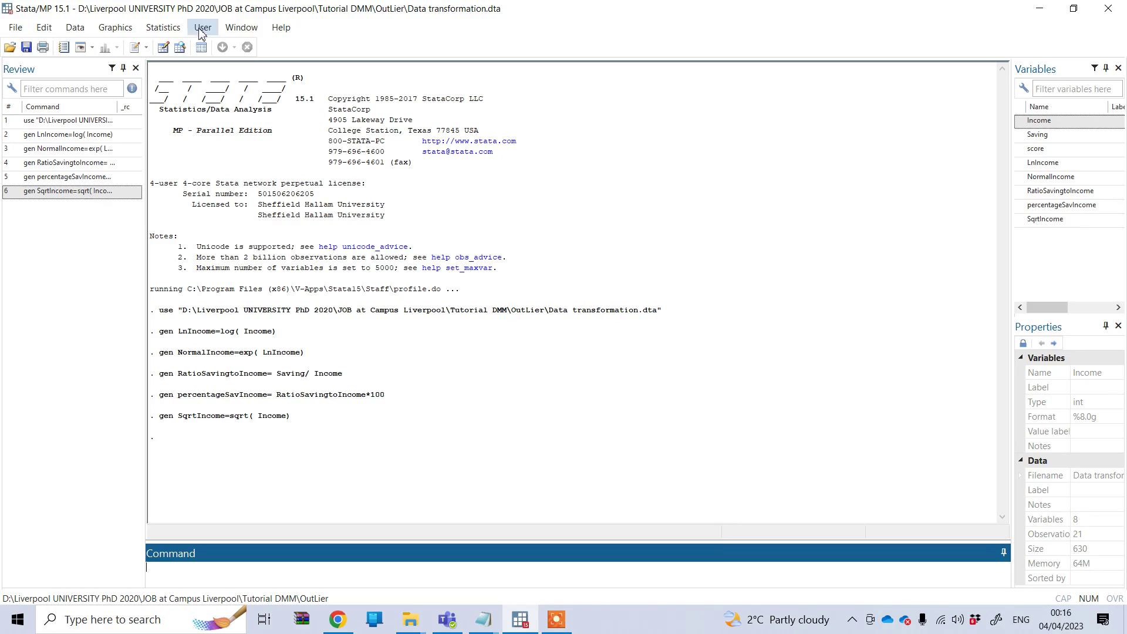
{"action": "left_click", "coordinate": [179, 47]}
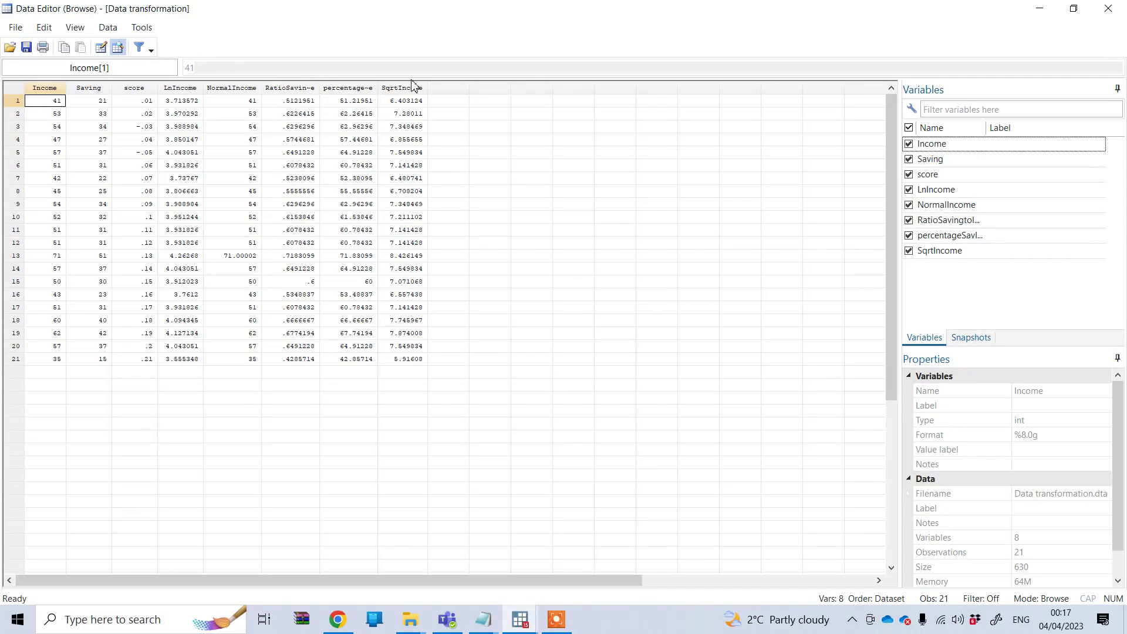
{"action": "left_click", "coordinate": [411, 88]}
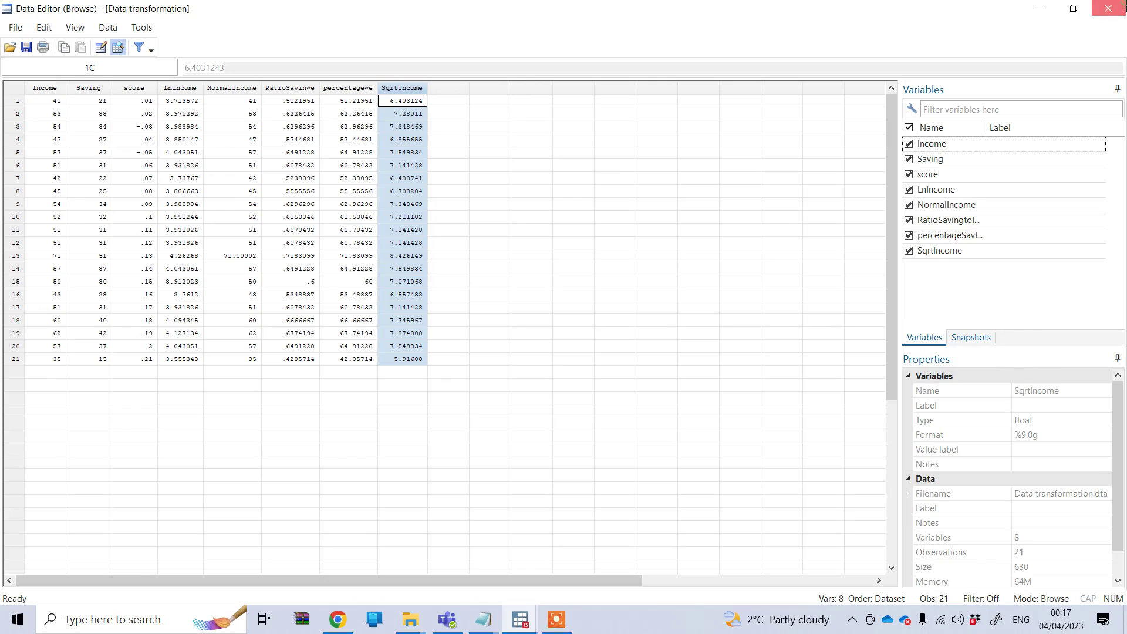
Step: Examine the score column in the data browser, looking closely at the negative values in rows 3 and 5
{"action": "left_click", "coordinate": [1108, 8]}
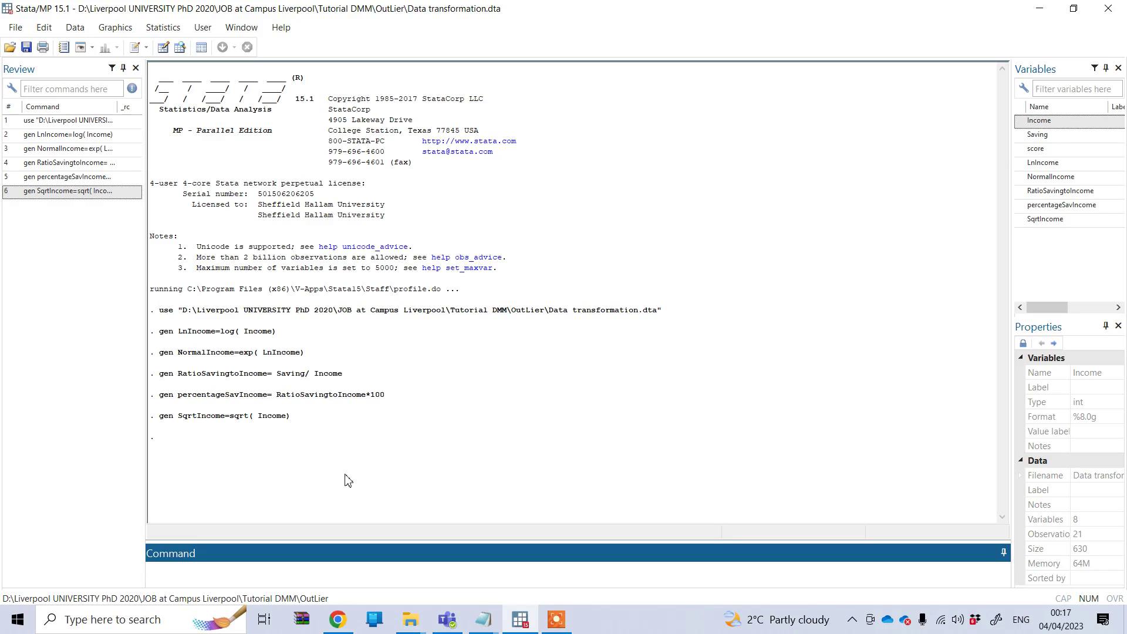
{"action": "left_click", "coordinate": [180, 47]}
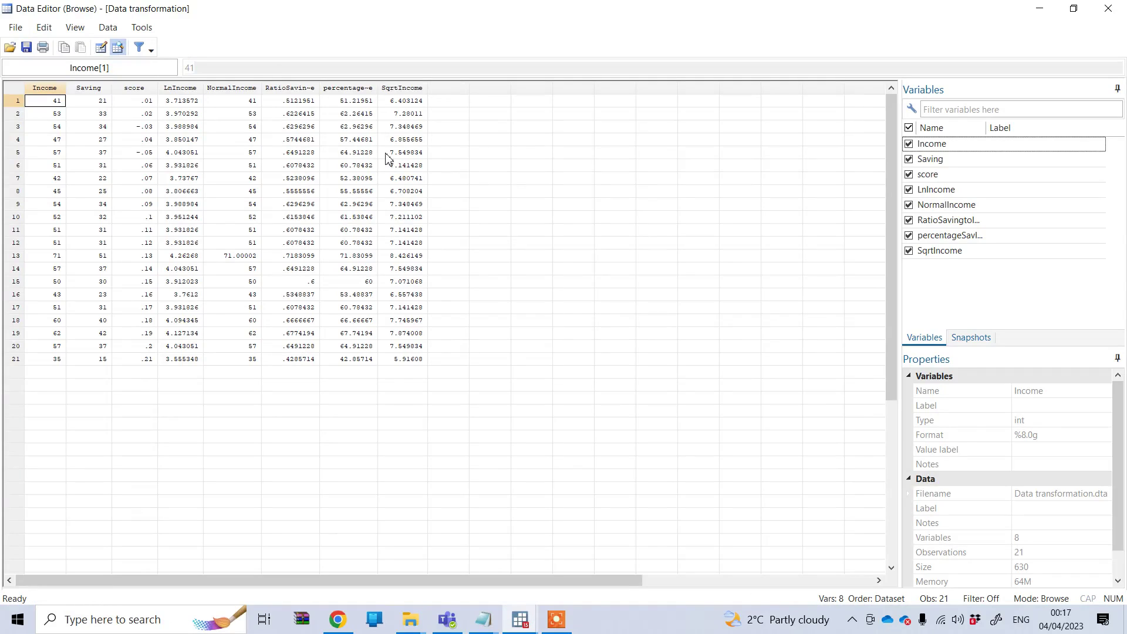
{"action": "left_click", "coordinate": [134, 88]}
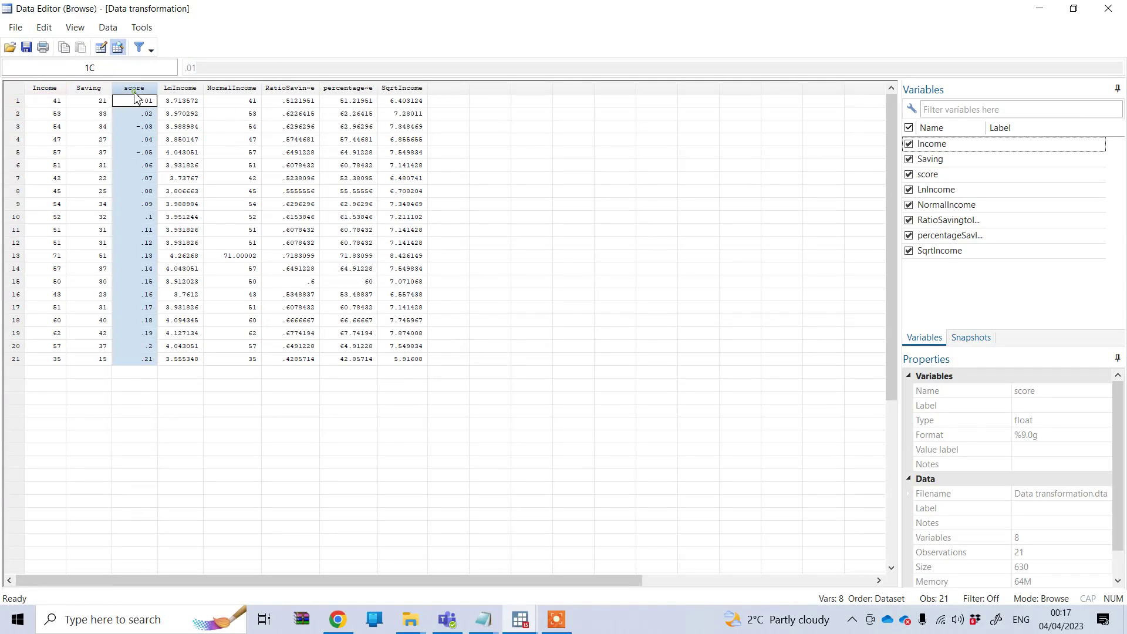
{"action": "left_click", "coordinate": [148, 126]}
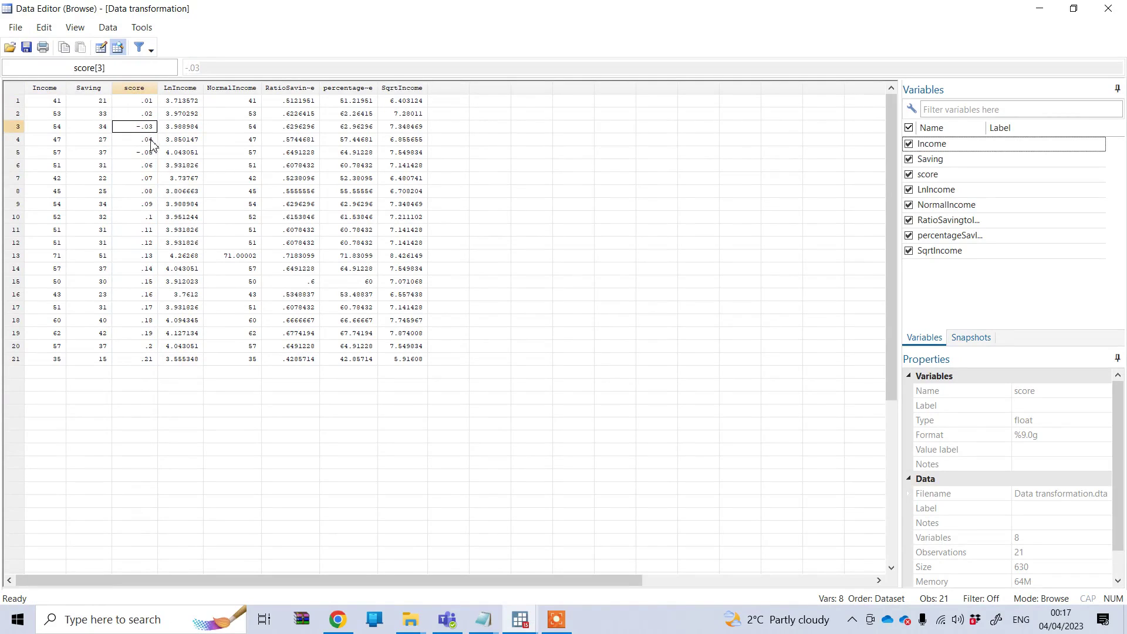
{"action": "left_click", "coordinate": [147, 154]}
{"action": "left_click", "coordinate": [144, 128]}
{"action": "left_click", "coordinate": [145, 156]}
{"action": "left_click", "coordinate": [130, 129]}
{"action": "left_click", "coordinate": [136, 150]}
{"action": "left_click", "coordinate": [141, 125]}
{"action": "type", "text": "-.03"}
{"action": "left_click", "coordinate": [137, 155]}
{"action": "left_click", "coordinate": [140, 128]}
{"action": "left_click", "coordinate": [139, 154]}
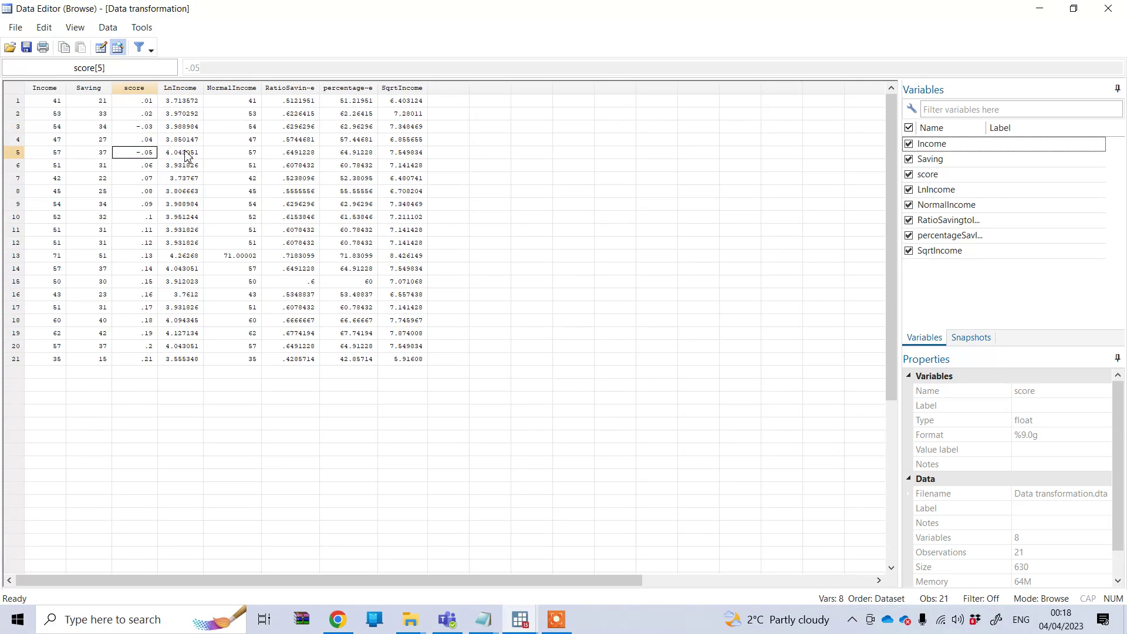
{"action": "left_click", "coordinate": [139, 127]}
{"action": "left_click", "coordinate": [140, 153]}
{"action": "left_click", "coordinate": [140, 128]}
{"action": "left_click", "coordinate": [1107, 8]}
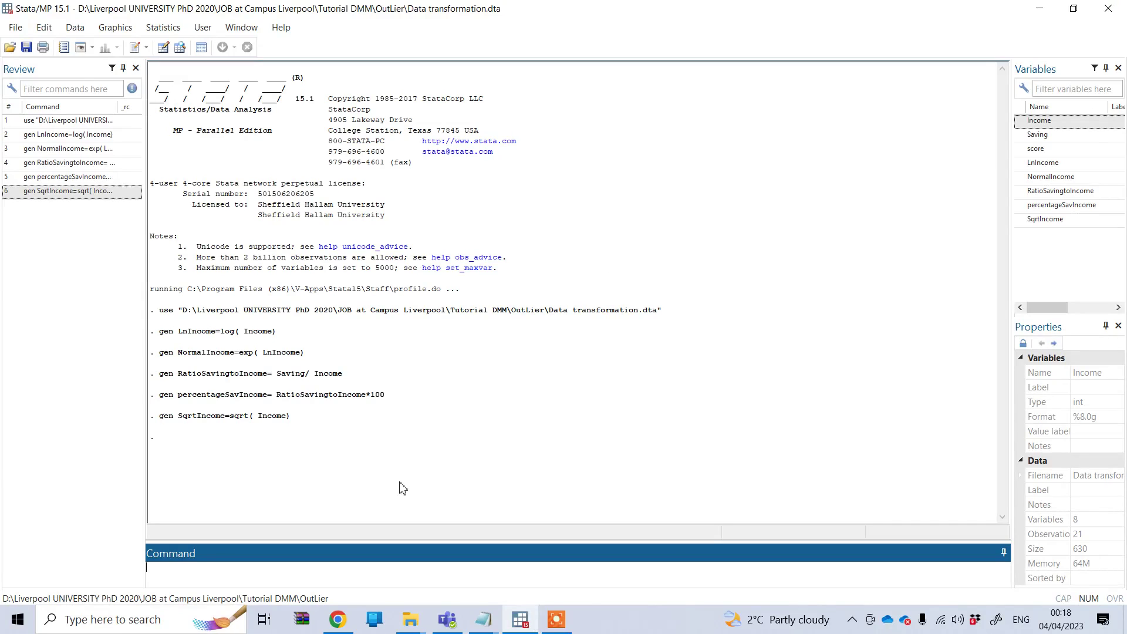
Step: Generate ABSScore as abs(score) to hold the absolute values of the score variable
{"action": "type", "text": "gen"}
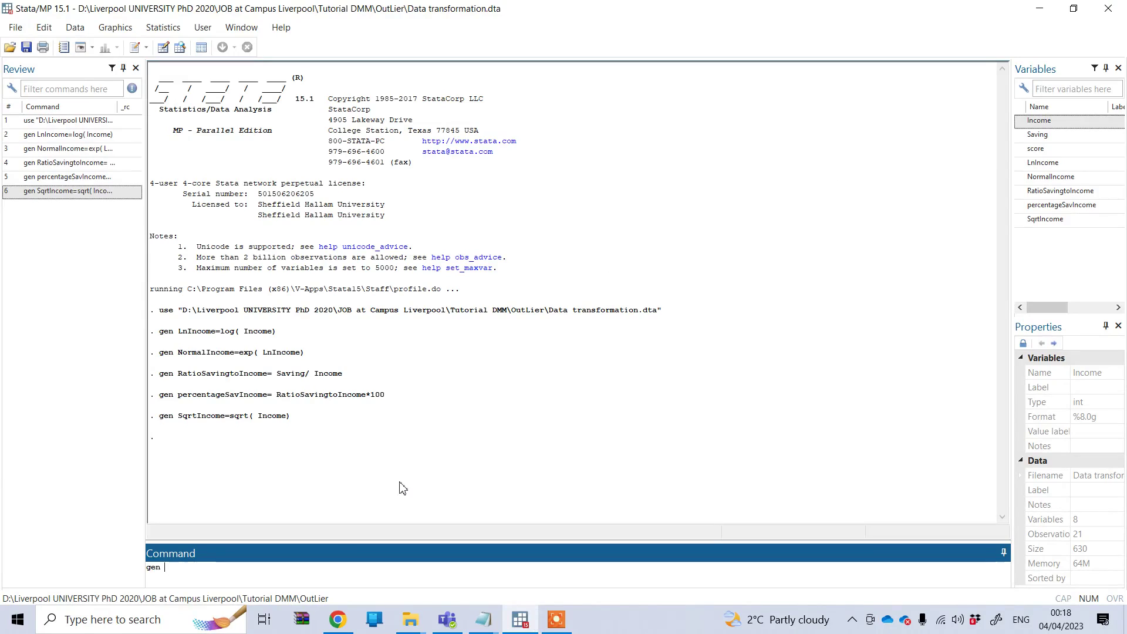
{"action": "type", "text": " ABS"}
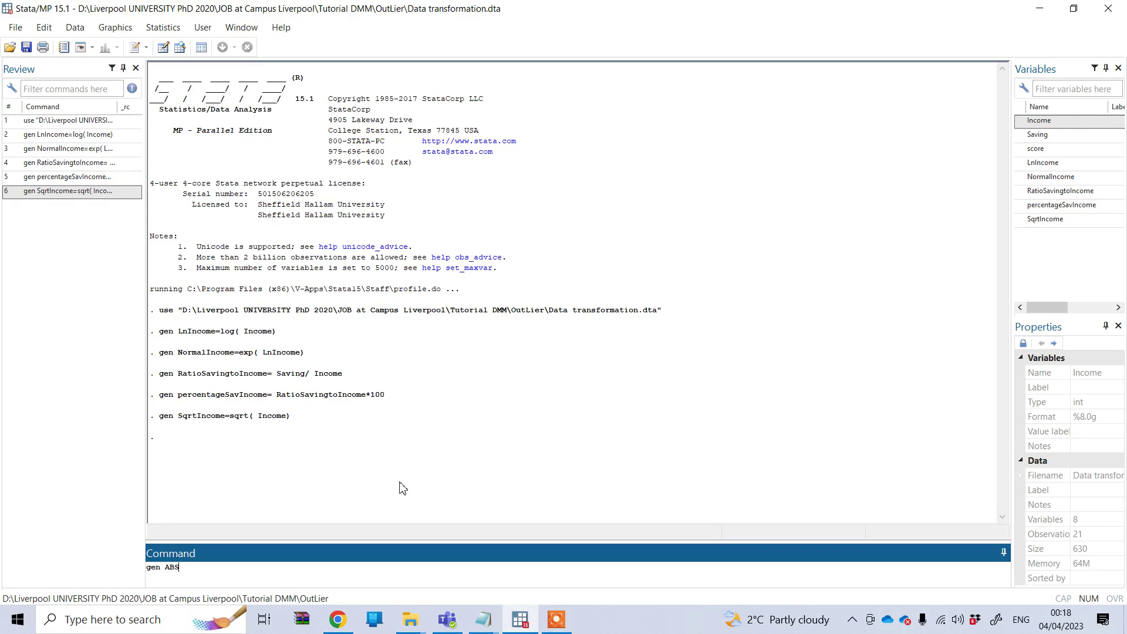
{"action": "type", "text": "Score"}
{"action": "type", "text": "=abs("}
{"action": "mouse_move", "coordinate": [1021, 154]}
{"action": "left_click", "coordinate": [1021, 154]}
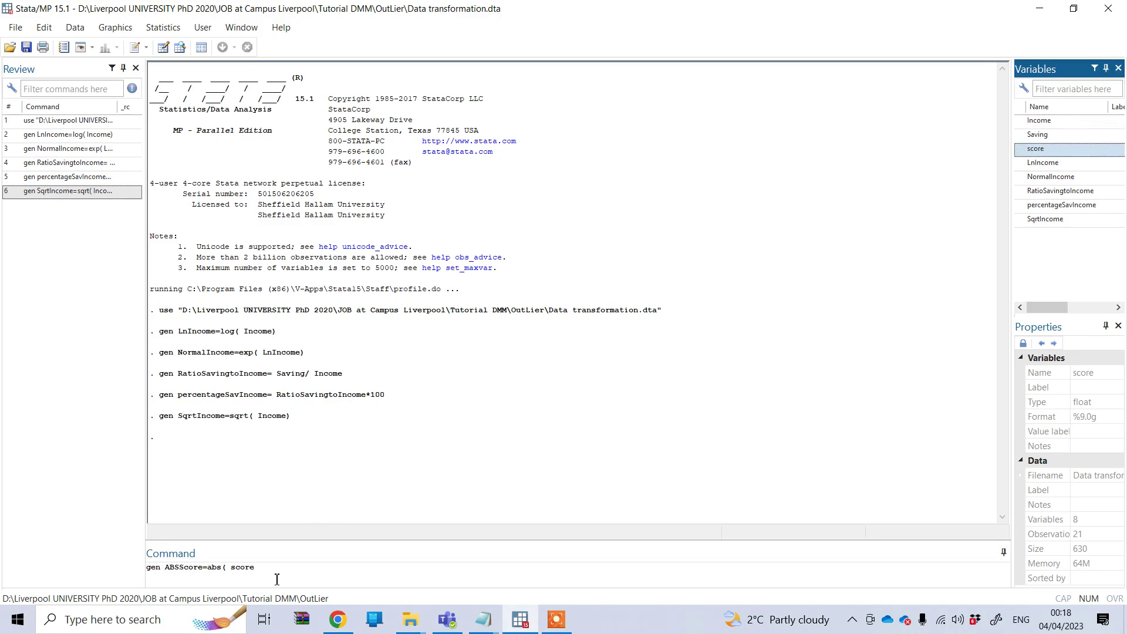
{"action": "type", "text": ")"}
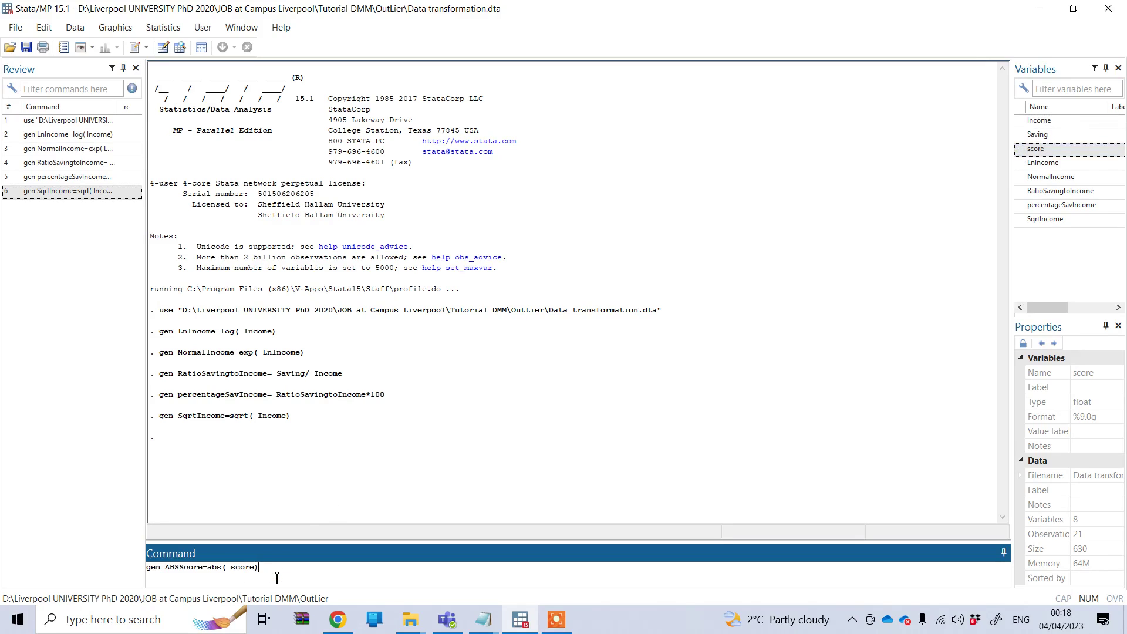
{"action": "key", "text": "Return"}
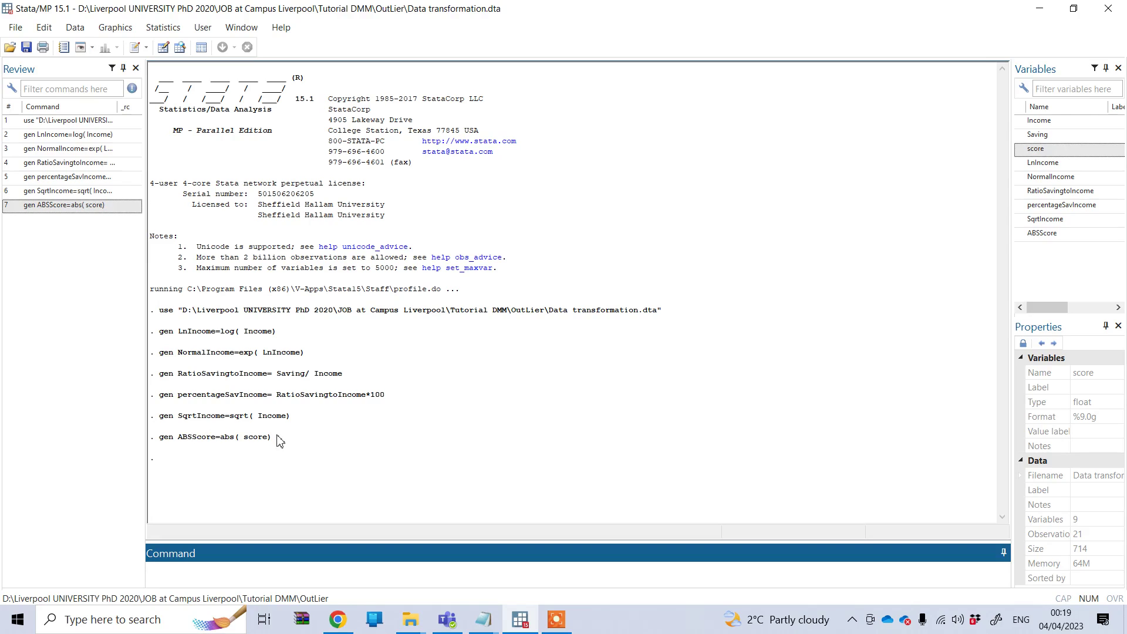
Step: Compare the ABSScore column with the original score column in the data browser, especially rows 3 and 5
{"action": "left_click", "coordinate": [180, 48]}
{"action": "left_click", "coordinate": [470, 90]}
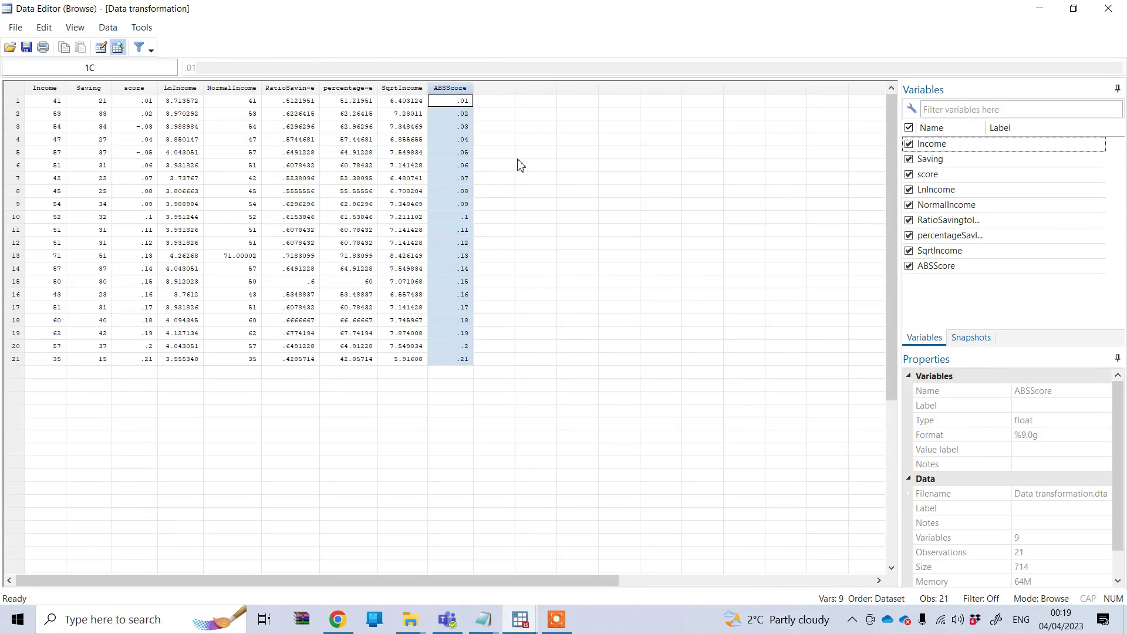
{"action": "left_click", "coordinate": [143, 101]}
{"action": "left_click", "coordinate": [460, 102]}
{"action": "left_click", "coordinate": [464, 117]}
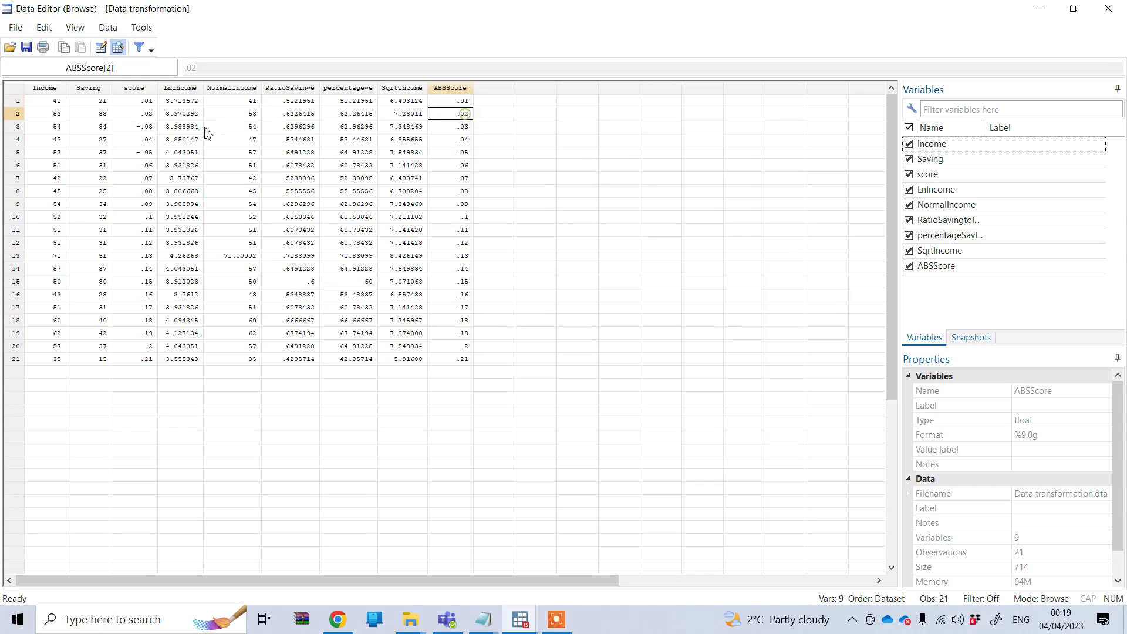
{"action": "left_click", "coordinate": [132, 133]}
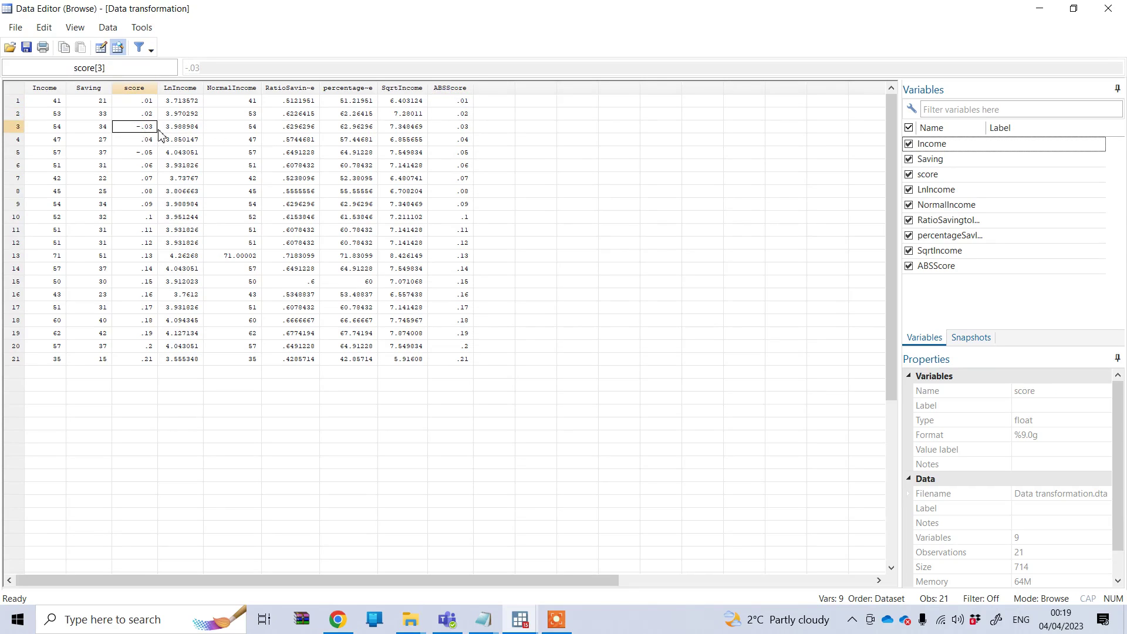
{"action": "left_click", "coordinate": [466, 129]}
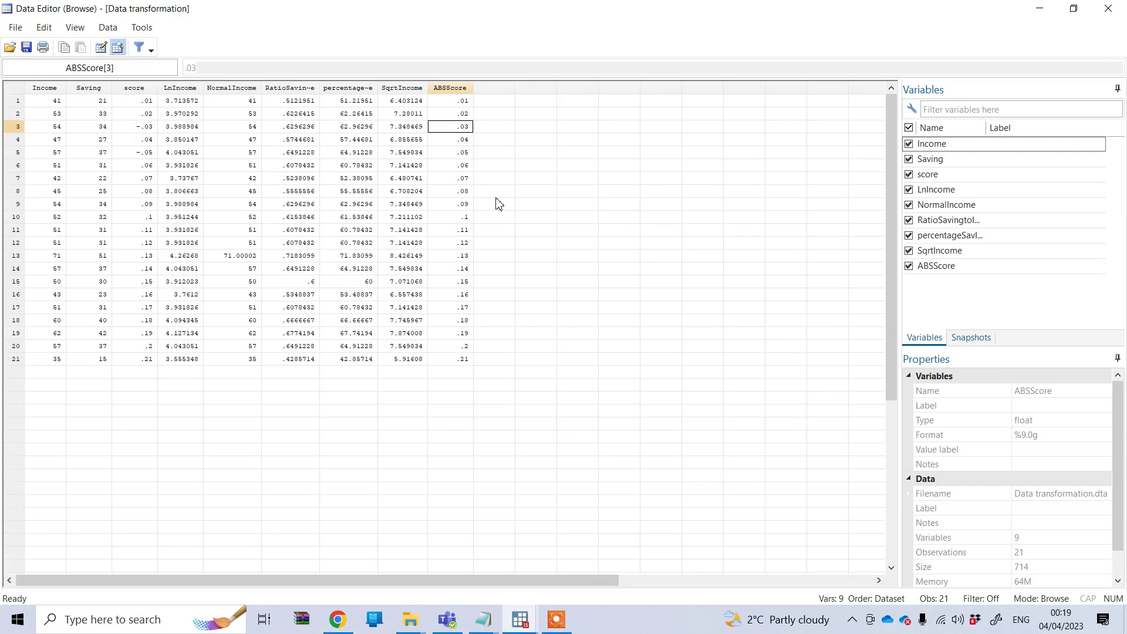
{"action": "left_click", "coordinate": [142, 154]}
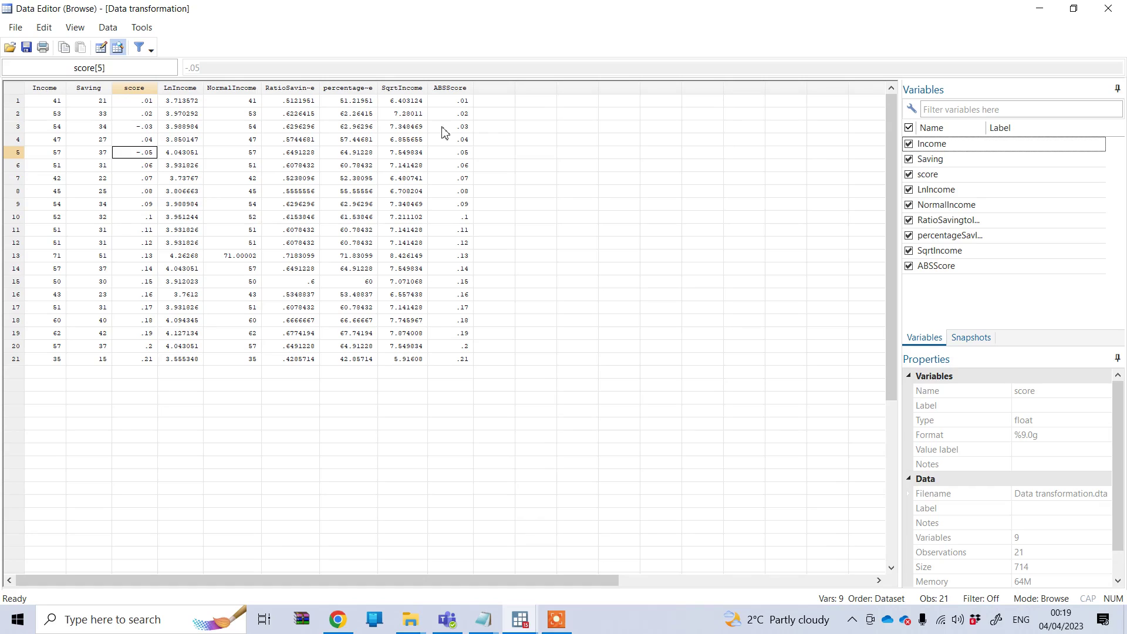
{"action": "left_click", "coordinate": [450, 154]}
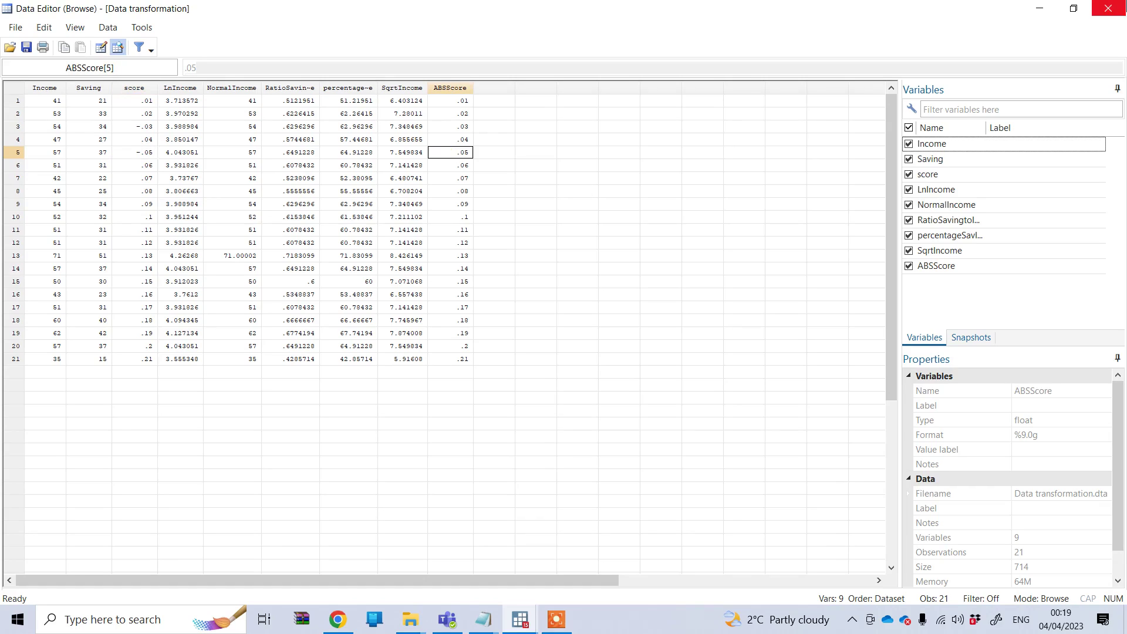
{"action": "left_click", "coordinate": [1108, 8]}
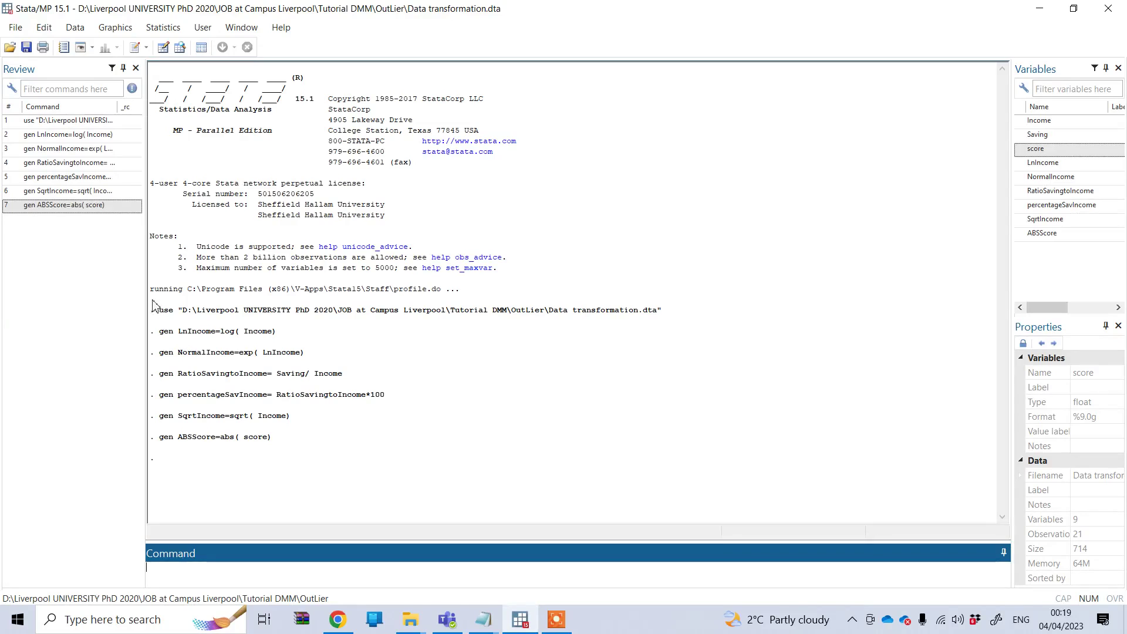
Step: Send all six gen commands, from LnIncome to ABSScore, from the command history to the Do-file Editor, and return to the main Stata window
{"action": "left_click", "coordinate": [73, 149], "text": "ctrl"}
{"action": "left_click", "coordinate": [74, 163], "text": "ctrl"}
{"action": "left_click", "coordinate": [75, 176], "text": "ctrl"}
{"action": "left_click", "coordinate": [74, 192], "text": "ctrl"}
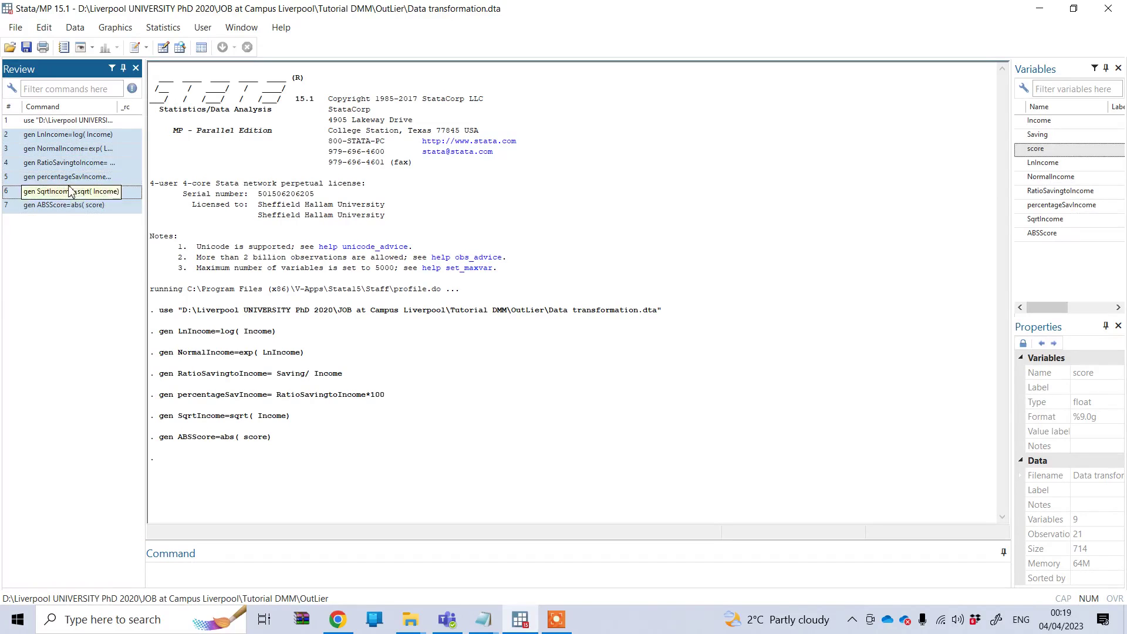
{"action": "right_click", "coordinate": [88, 161]}
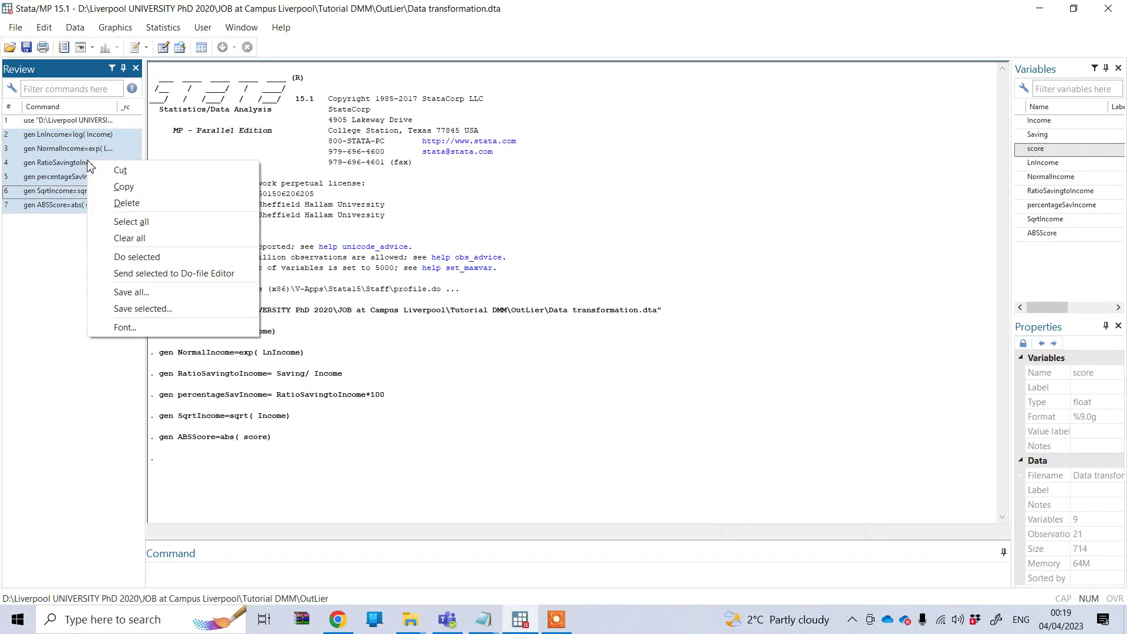
{"action": "left_click", "coordinate": [127, 273]}
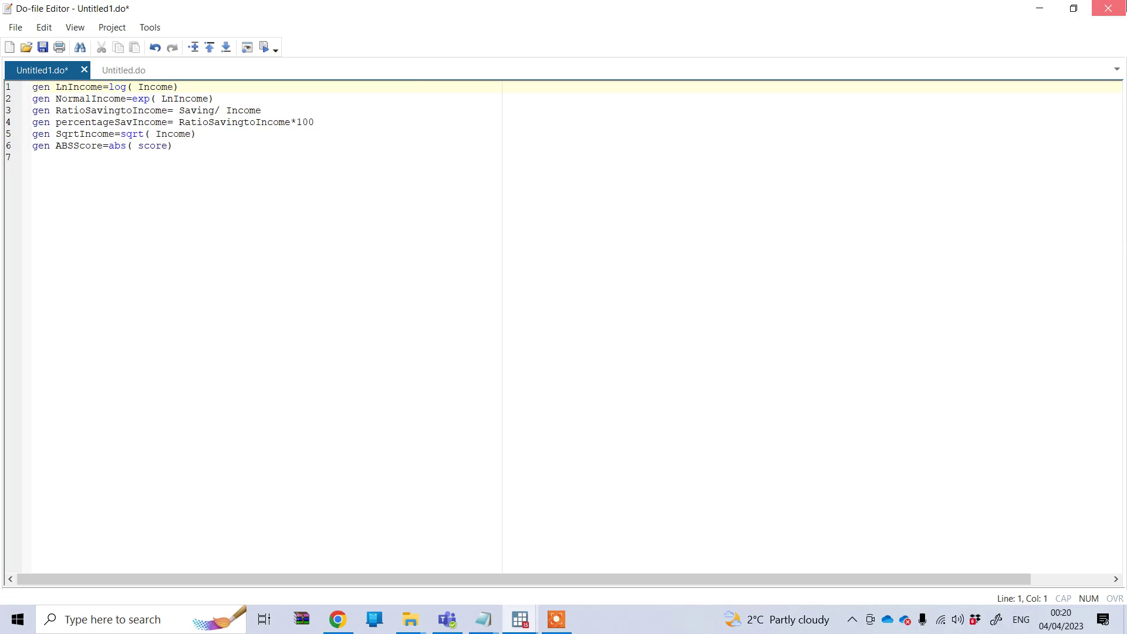
{"action": "mouse_move", "coordinate": [520, 619]}
{"action": "left_click", "coordinate": [457, 560]}
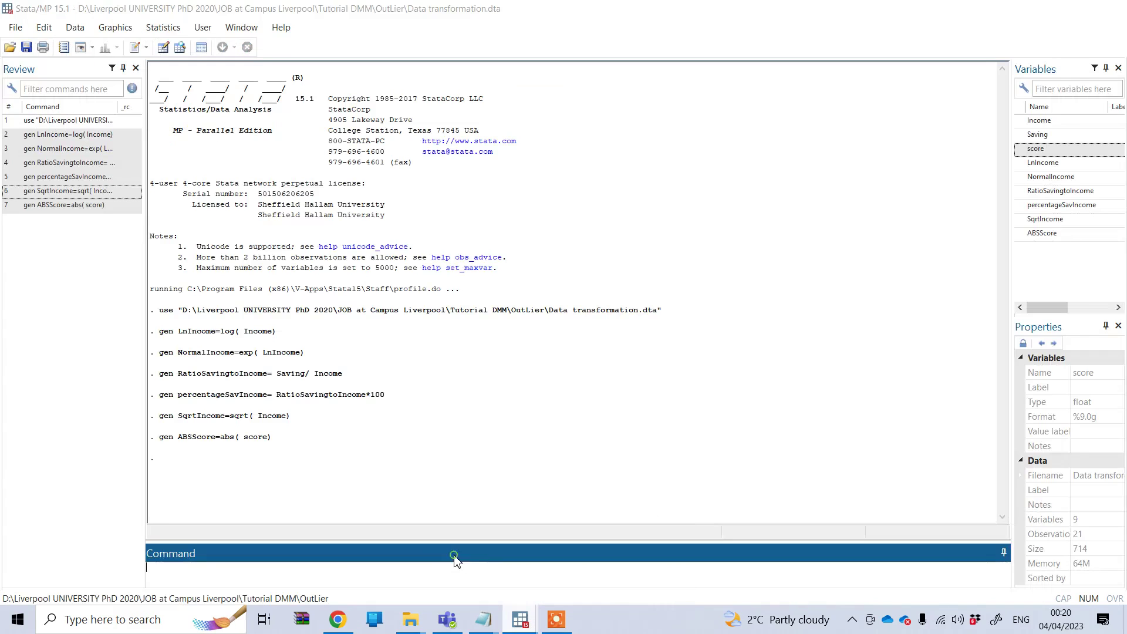